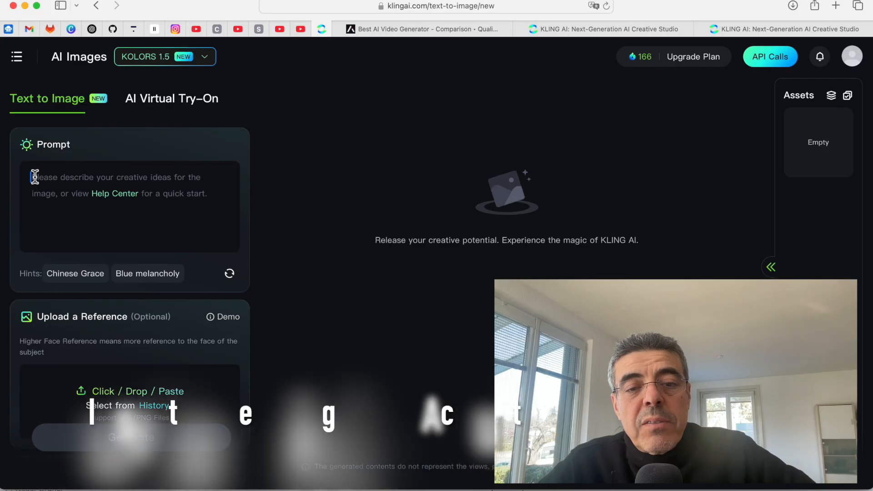
Enter the image prompt for a hyper-realistic digital rendering of an orange cat with blue eyes lounging in a sunny window.
{"action": "key", "text": "super+v"}
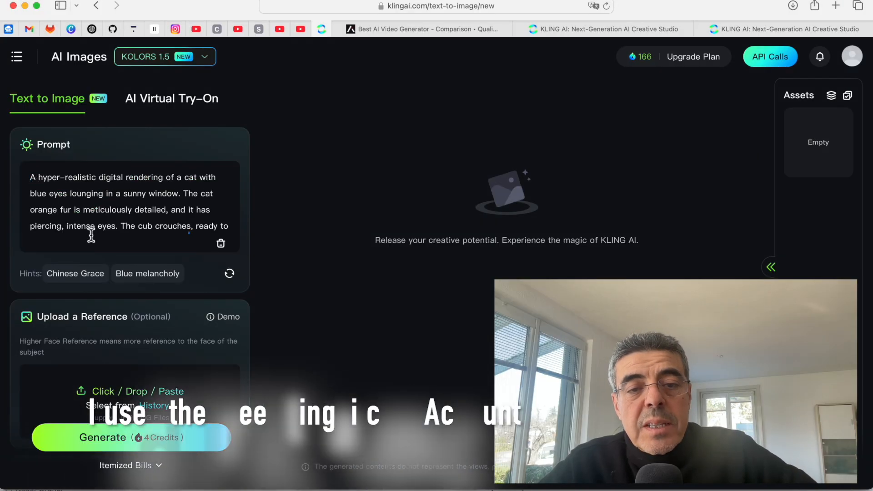
{"action": "mouse_move", "coordinate": [172, 433]}
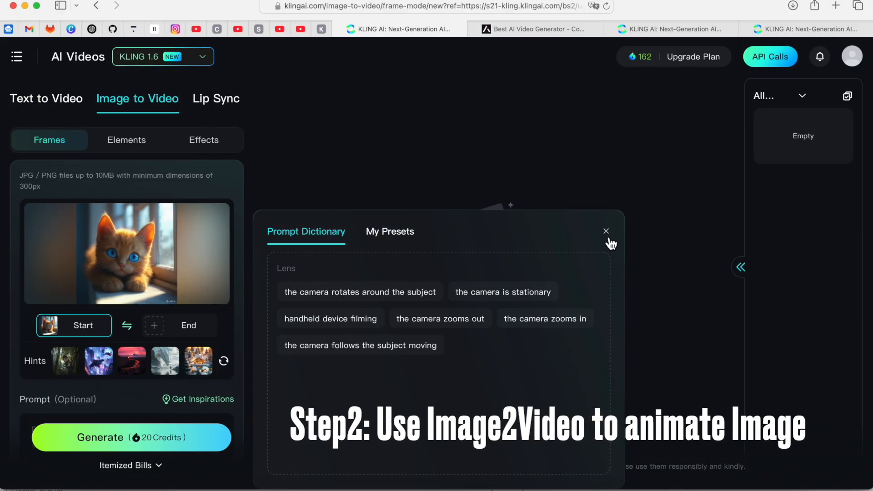
Dismiss the prompt inspirations, generate a video from the kitten start image without an end frame, and play the resulting clip.
{"action": "left_click", "coordinate": [608, 239]}
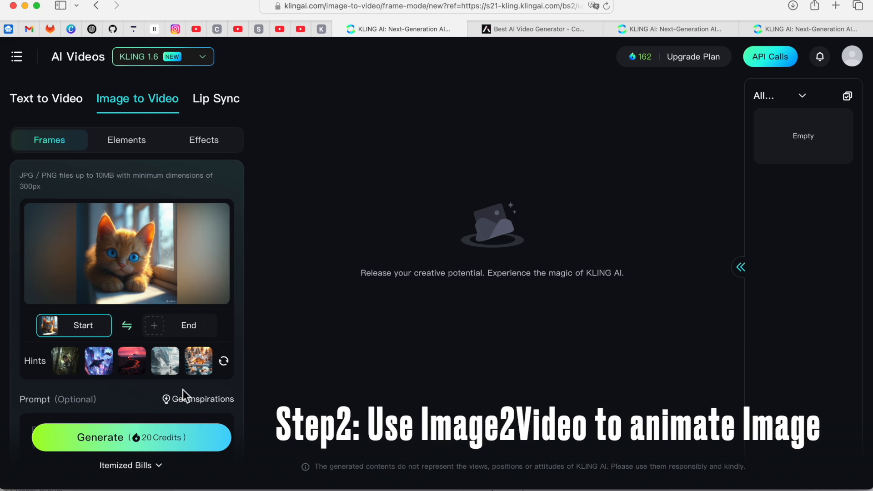
{"action": "left_click", "coordinate": [171, 400]}
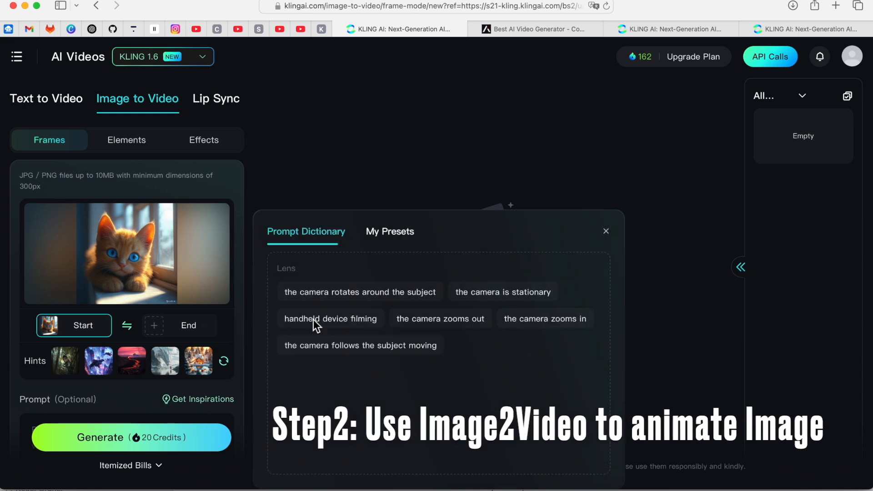
{"action": "left_click", "coordinate": [606, 232]}
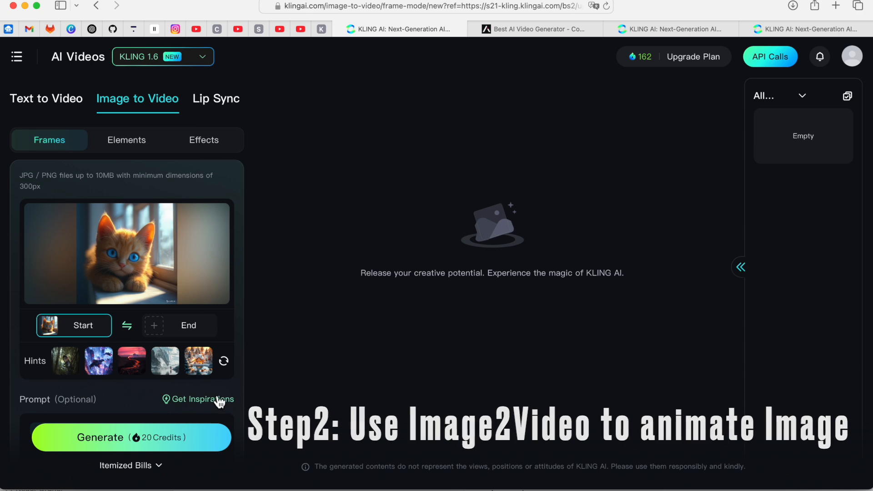
{"action": "left_click", "coordinate": [163, 439]}
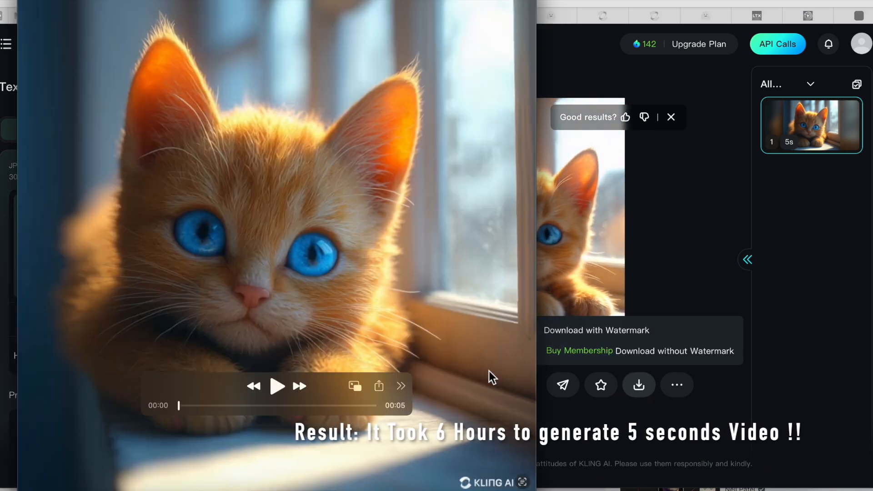
{"action": "left_click", "coordinate": [277, 385]}
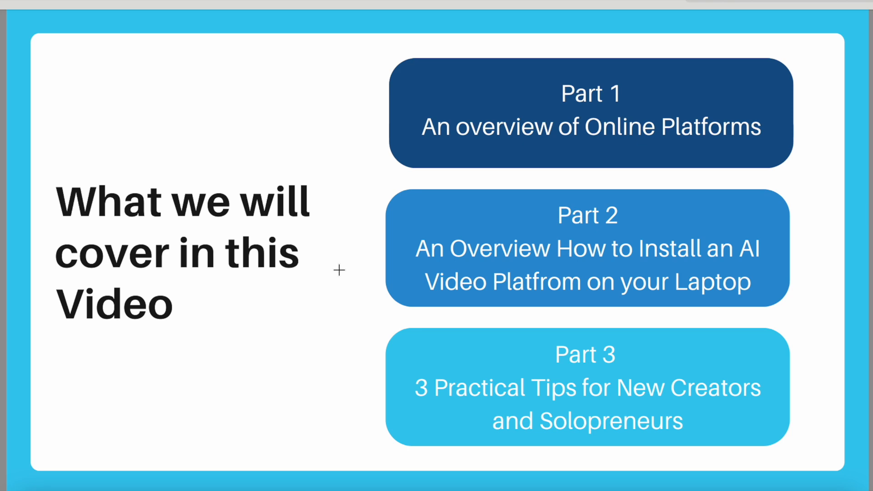
Switch to the browser and find the AI Video Generation Platforms table on the "Best AI Video Generator?" page.
{"action": "key", "text": "super+Tab"}
{"action": "key", "text": "super+Tab"}
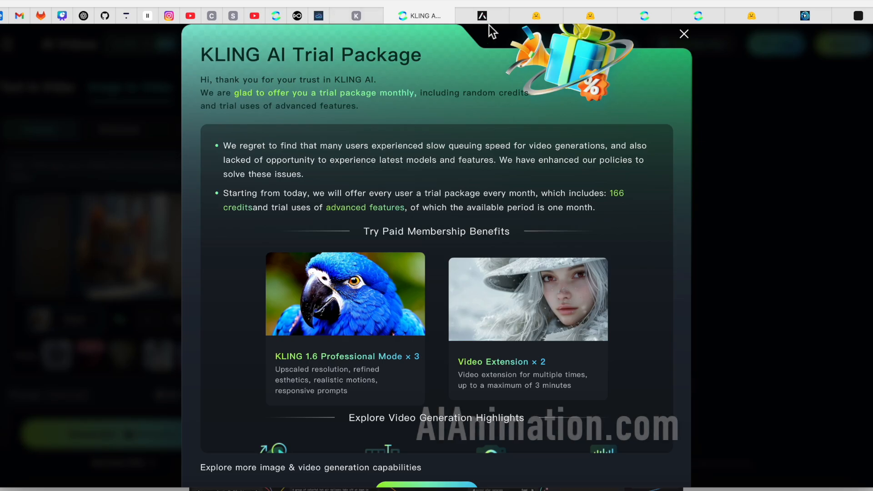
{"action": "left_click", "coordinate": [488, 13]}
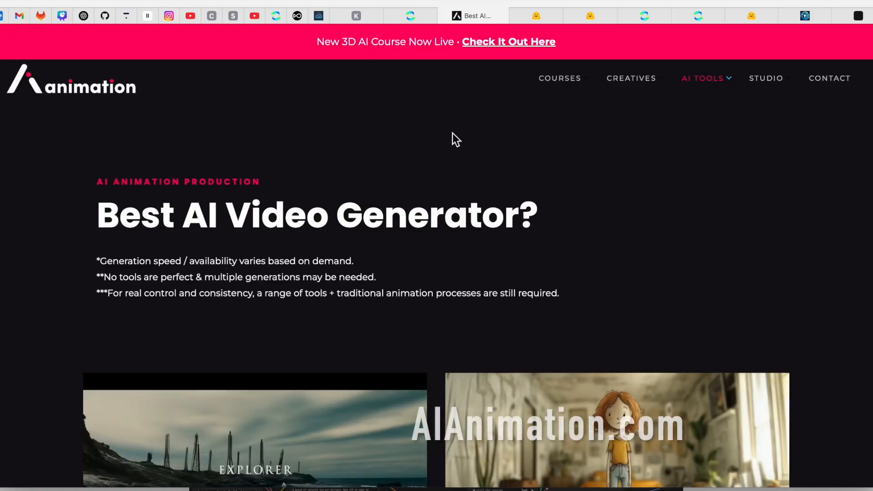
{"action": "scroll", "coordinate": [452, 133], "scroll_direction": "down", "scroll_amount": 20}
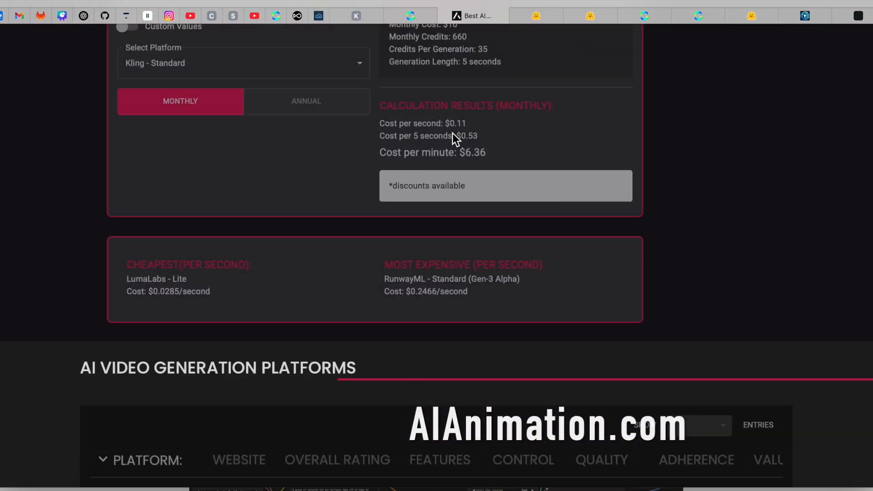
{"action": "scroll", "coordinate": [452, 133], "scroll_direction": "down", "scroll_amount": 5}
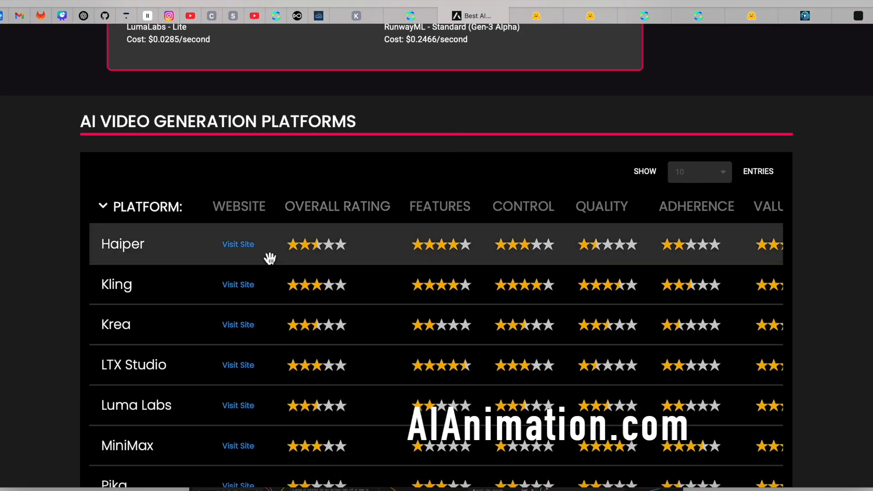
{"action": "scroll", "coordinate": [192, 255], "scroll_direction": "down", "scroll_amount": 1}
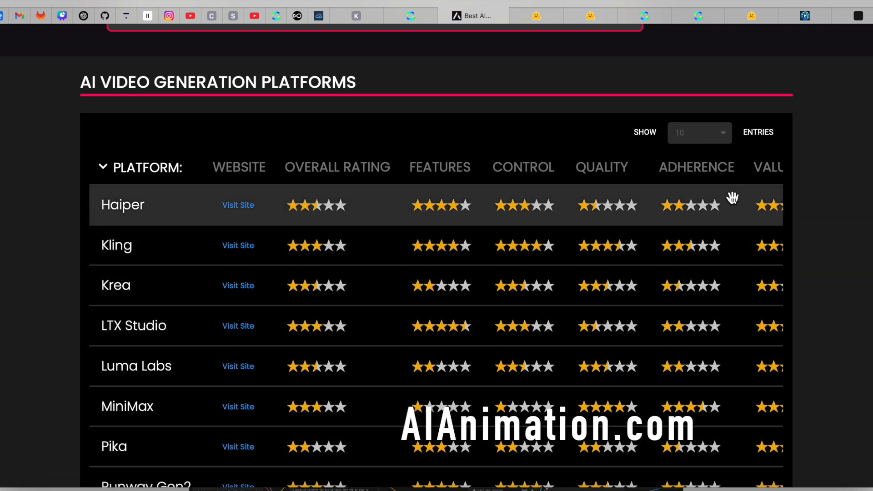
Sort the AI Video Generation Platforms table by overall rating, highest first.
{"action": "scroll", "coordinate": [734, 198], "scroll_direction": "right", "scroll_amount": 10}
{"action": "scroll", "coordinate": [732, 196], "scroll_direction": "left", "scroll_amount": 8}
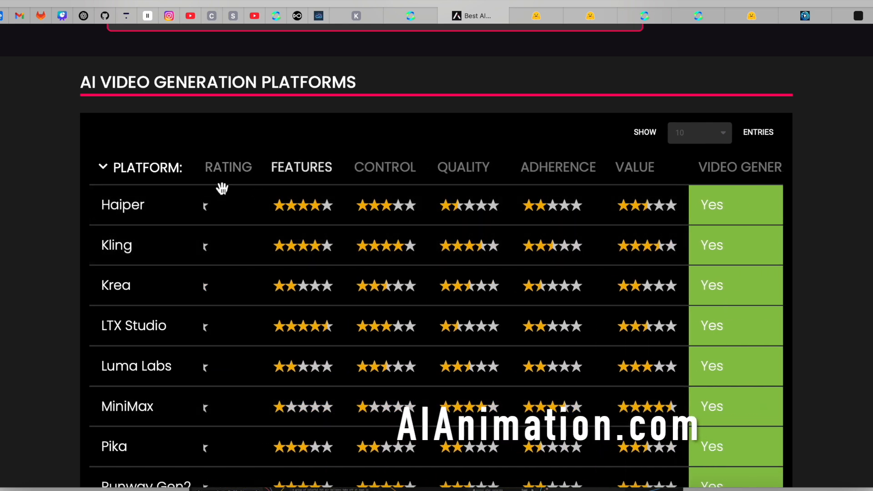
{"action": "scroll", "coordinate": [259, 181], "scroll_direction": "left", "scroll_amount": 3}
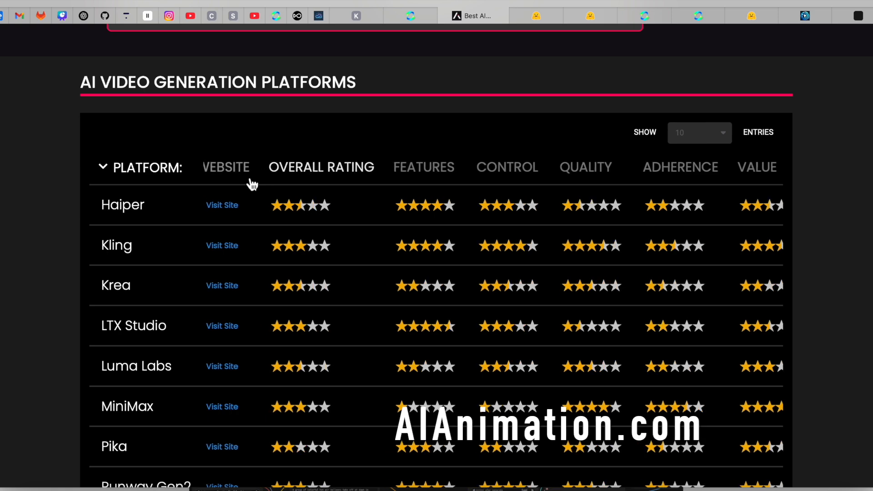
{"action": "left_click", "coordinate": [339, 172]}
{"action": "left_click", "coordinate": [338, 172]}
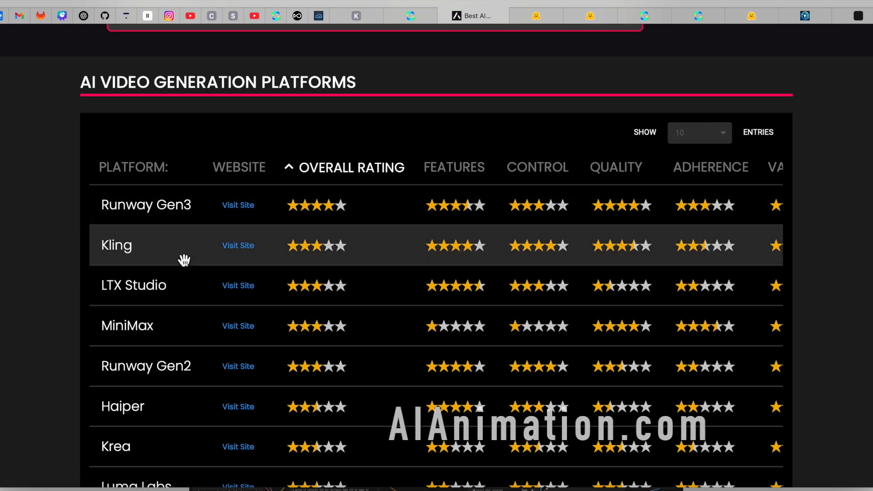
Compare the platforms' video and image generation support, video resolution, free tier and paid tier prices.
{"action": "scroll", "coordinate": [234, 255], "scroll_direction": "right", "scroll_amount": 5}
{"action": "scroll", "coordinate": [233, 253], "scroll_direction": "right", "scroll_amount": 6}
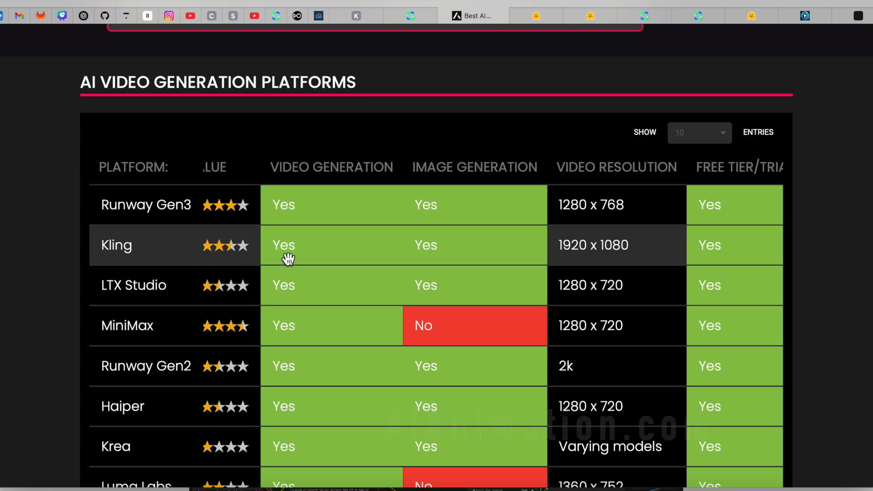
{"action": "scroll", "coordinate": [428, 265], "scroll_direction": "right", "scroll_amount": 3}
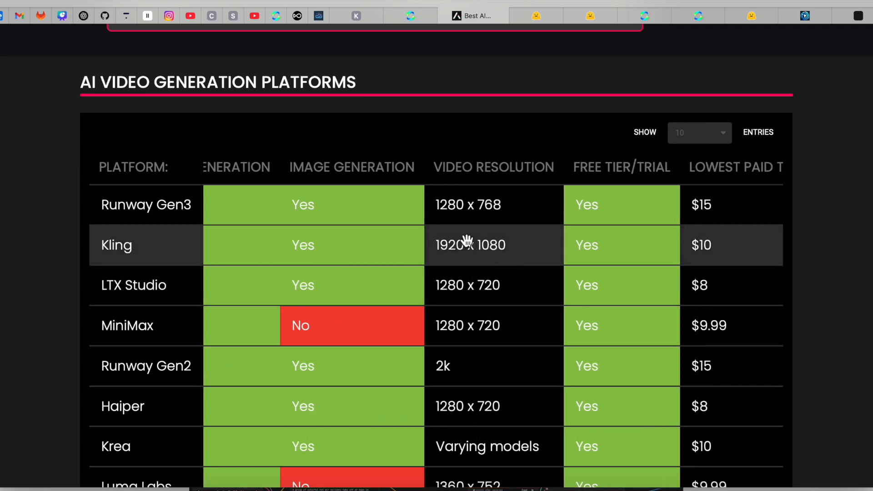
{"action": "scroll", "coordinate": [477, 255], "scroll_direction": "right", "scroll_amount": 4}
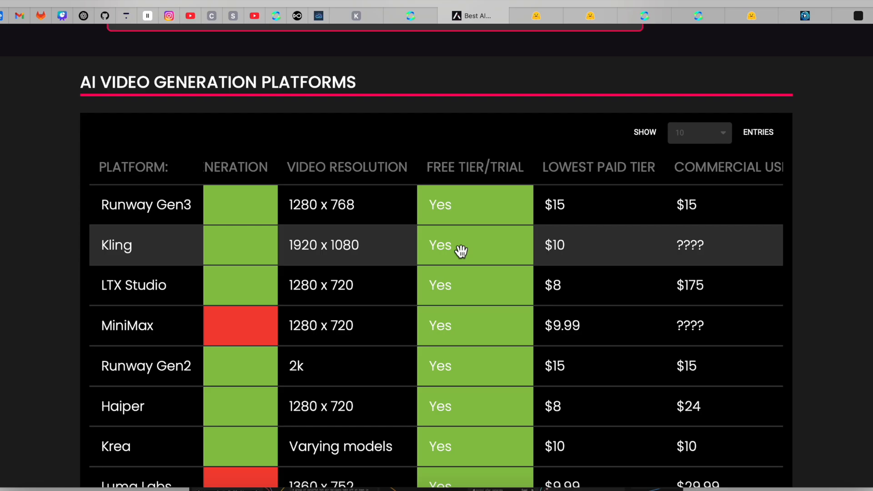
{"action": "scroll", "coordinate": [460, 249], "scroll_direction": "right", "scroll_amount": 5}
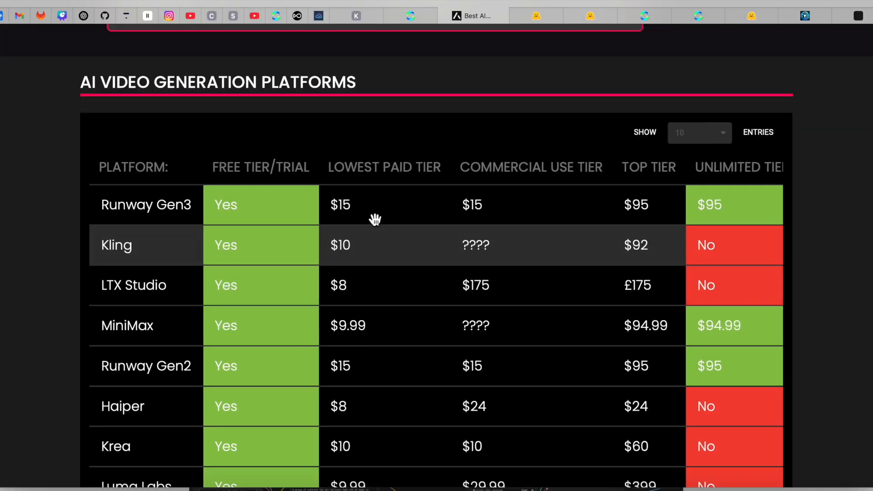
Compare the platforms' generation modes, clip length, generation speed, camera controls, editing features, sound effects and lip syncing.
{"action": "scroll", "coordinate": [371, 254], "scroll_direction": "right", "scroll_amount": 4}
{"action": "scroll", "coordinate": [371, 253], "scroll_direction": "right", "scroll_amount": 8}
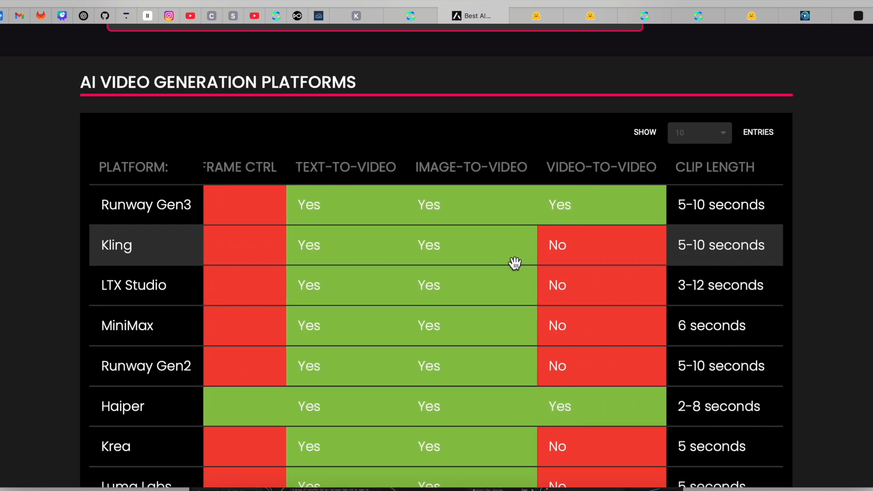
{"action": "scroll", "coordinate": [515, 263], "scroll_direction": "right", "scroll_amount": 4}
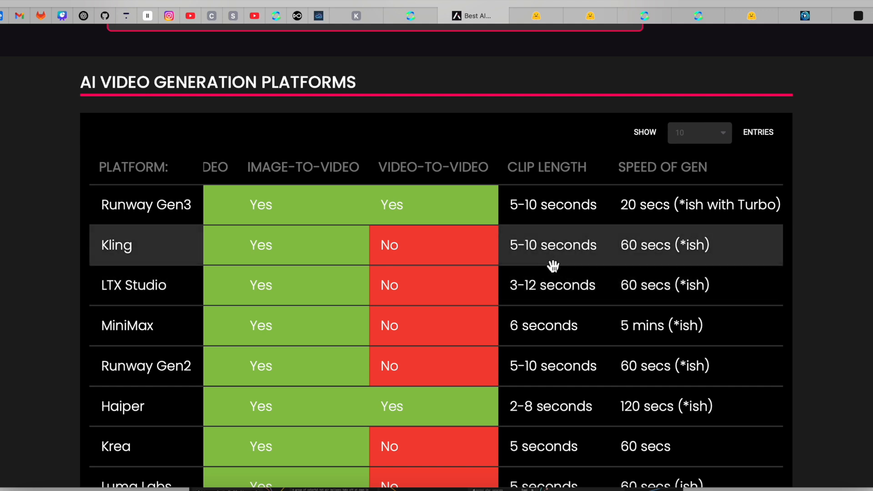
{"action": "scroll", "coordinate": [572, 263], "scroll_direction": "right", "scroll_amount": 5}
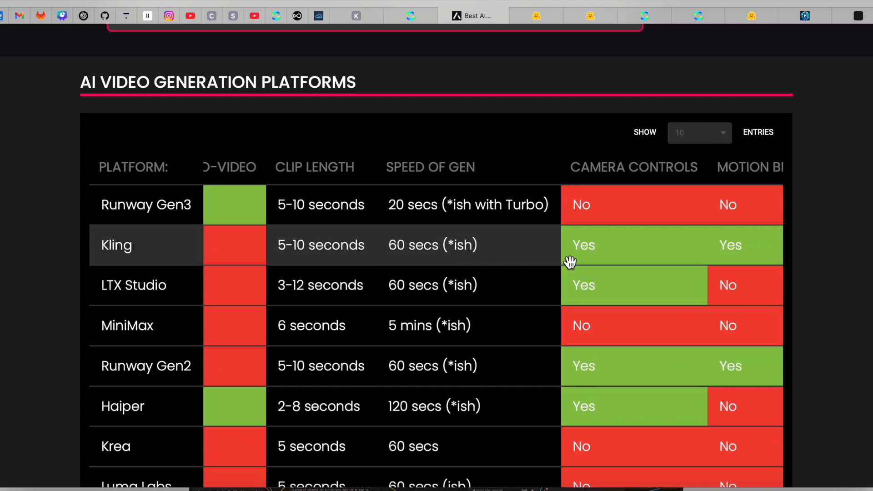
{"action": "scroll", "coordinate": [571, 263], "scroll_direction": "right", "scroll_amount": 5}
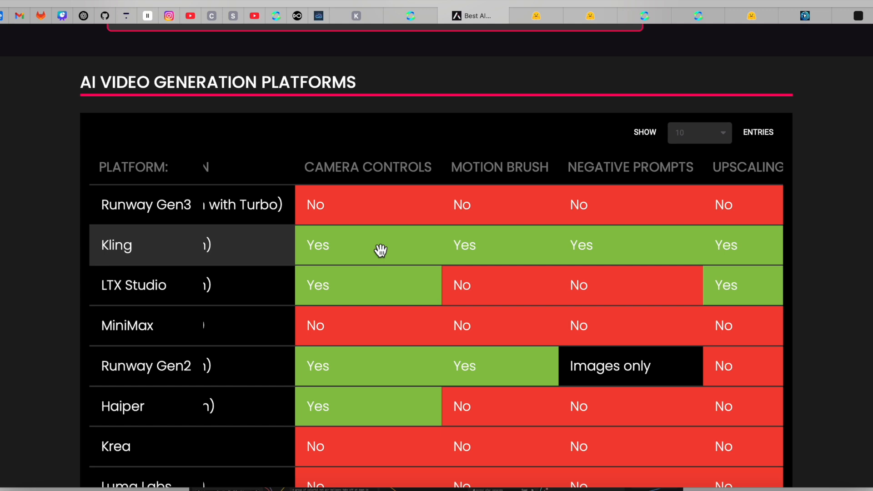
{"action": "scroll", "coordinate": [381, 250], "scroll_direction": "right", "scroll_amount": 5}
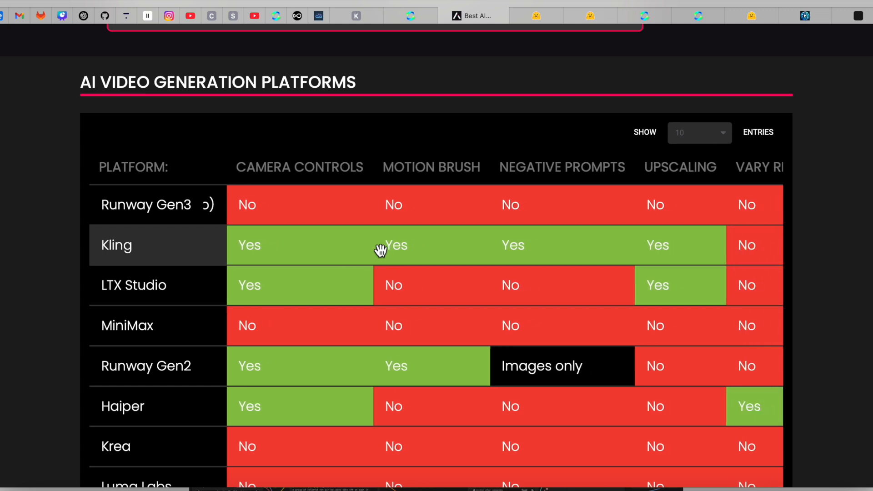
{"action": "scroll", "coordinate": [380, 250], "scroll_direction": "right", "scroll_amount": 6}
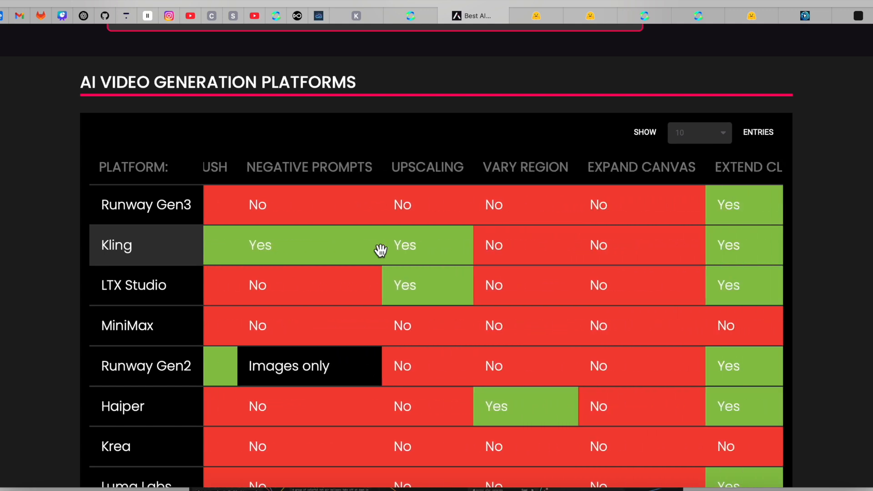
{"action": "scroll", "coordinate": [385, 256], "scroll_direction": "right", "scroll_amount": 9}
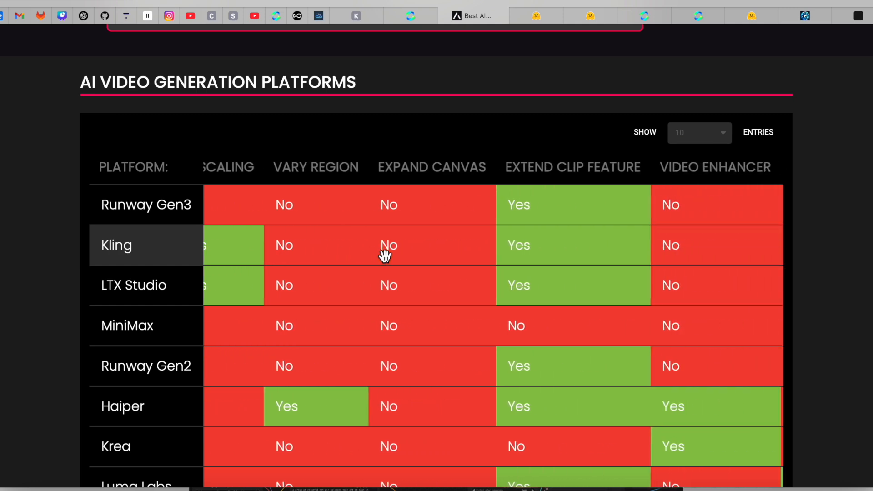
{"action": "scroll", "coordinate": [385, 256], "scroll_direction": "right", "scroll_amount": 13}
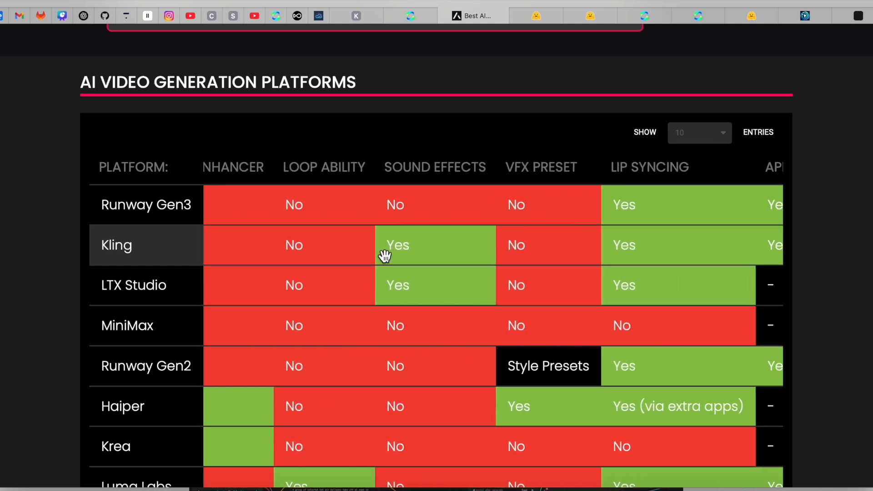
Return to the first columns of the AI Video Generation Platforms table to review the platform names and star ratings.
{"action": "scroll", "coordinate": [385, 256], "scroll_direction": "left", "scroll_amount": 20}
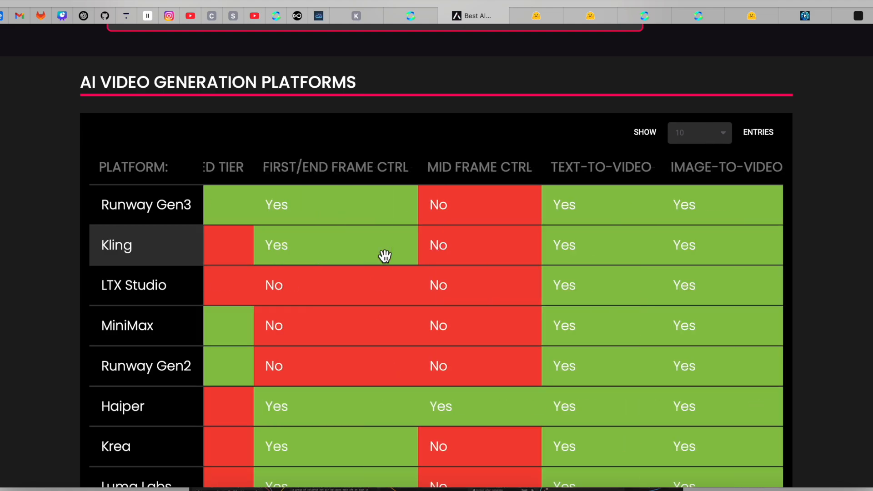
{"action": "scroll", "coordinate": [385, 256], "scroll_direction": "left", "scroll_amount": 12}
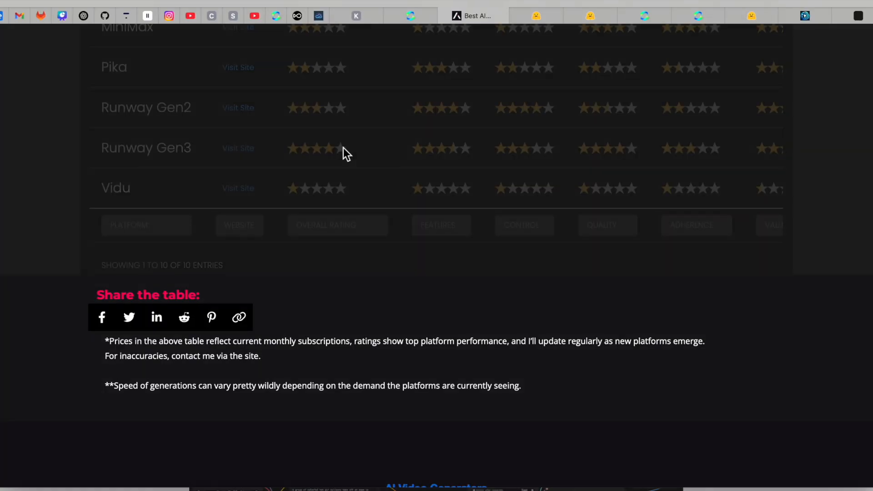
{"action": "scroll", "coordinate": [343, 148], "scroll_direction": "down", "scroll_amount": 1}
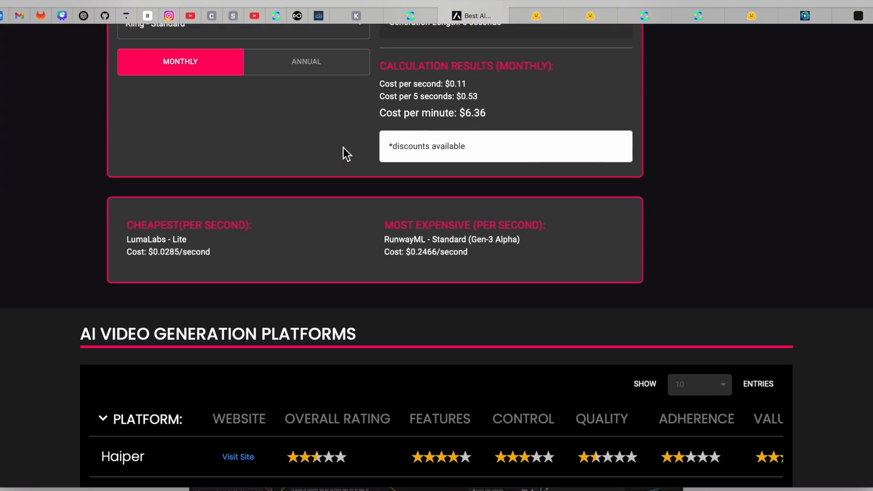
{"action": "scroll", "coordinate": [343, 148], "scroll_direction": "down", "scroll_amount": 3}
{"action": "scroll", "coordinate": [342, 148], "scroll_direction": "down", "scroll_amount": 1}
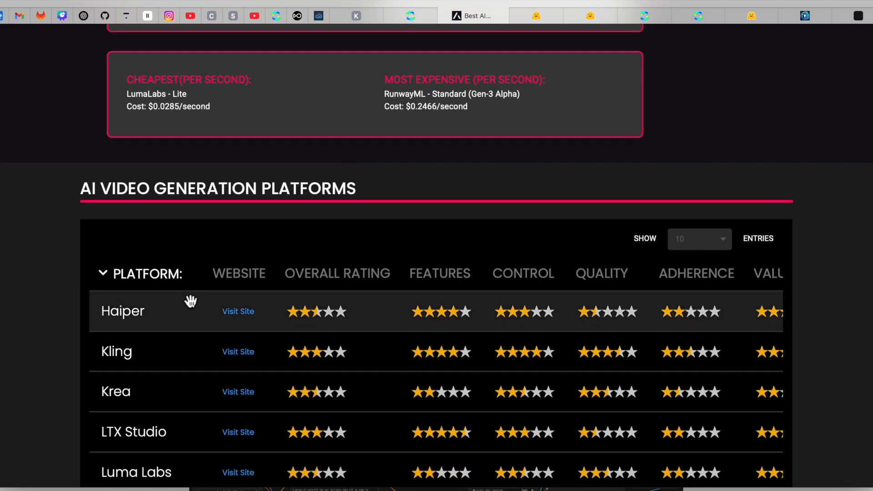
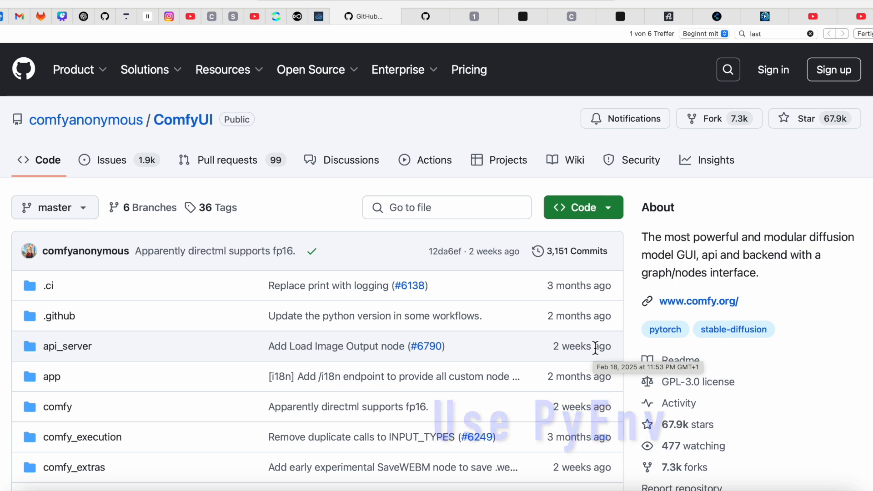
Look through the ComfyUI GitHub repository's file list and the README's interface preview and supported image and video models.
{"action": "scroll", "coordinate": [404, 296], "scroll_direction": "down", "scroll_amount": 2}
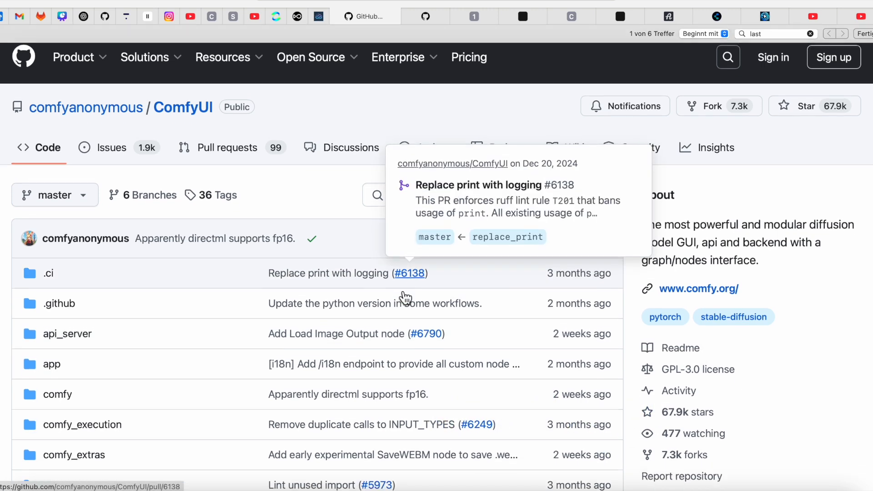
{"action": "scroll", "coordinate": [401, 292], "scroll_direction": "down", "scroll_amount": 20}
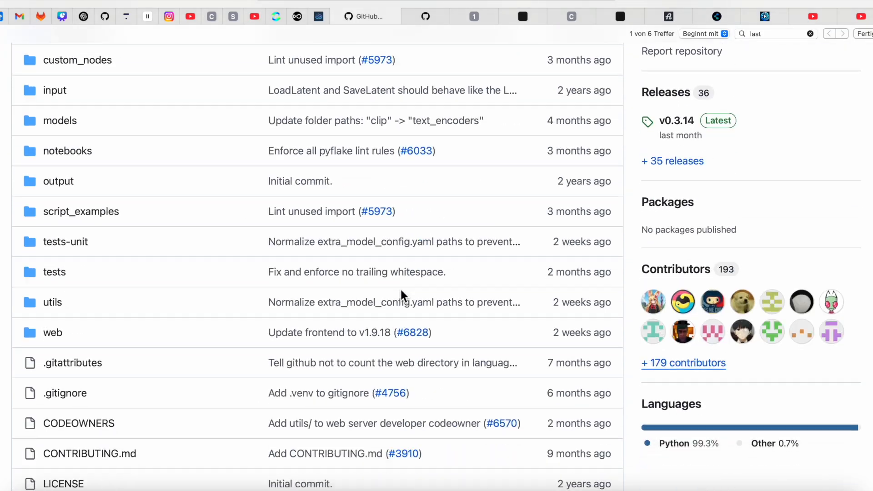
{"action": "scroll", "coordinate": [405, 298], "scroll_direction": "down", "scroll_amount": 2}
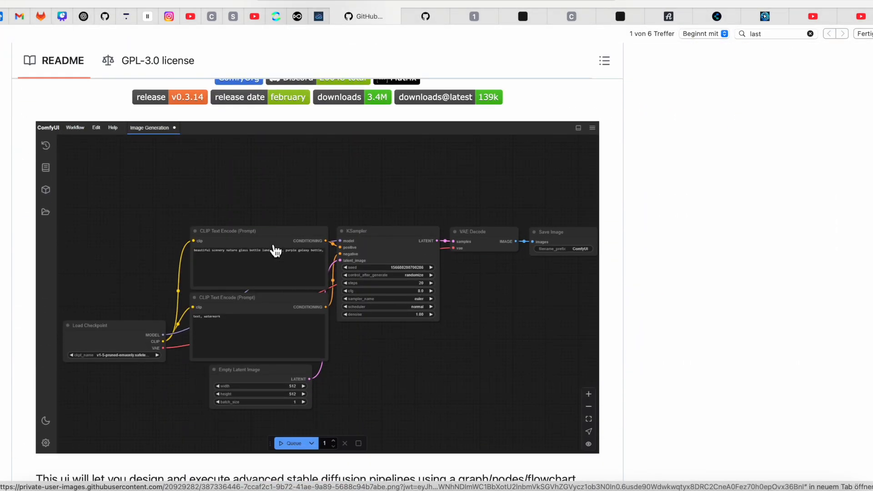
{"action": "scroll", "coordinate": [275, 250], "scroll_direction": "down", "scroll_amount": 10}
{"action": "scroll", "coordinate": [276, 251], "scroll_direction": "down", "scroll_amount": 20}
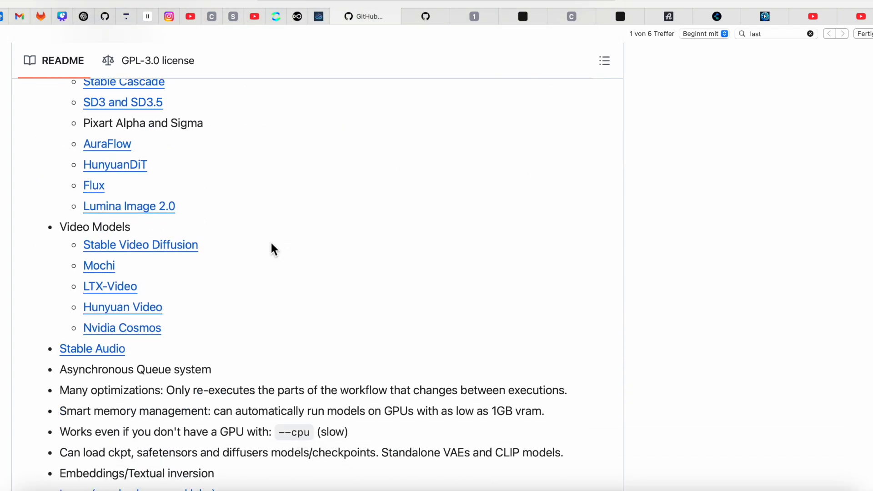
Read the README's features and its manual install instructions for AMD, Intel and NVIDIA GPUs.
{"action": "scroll", "coordinate": [271, 243], "scroll_direction": "up", "scroll_amount": 8}
{"action": "scroll", "coordinate": [271, 244], "scroll_direction": "down", "scroll_amount": 20}
{"action": "scroll", "coordinate": [271, 245], "scroll_direction": "down", "scroll_amount": 20}
{"action": "scroll", "coordinate": [271, 243], "scroll_direction": "up", "scroll_amount": 5}
{"action": "scroll", "coordinate": [124, 232], "scroll_direction": "down", "scroll_amount": 10}
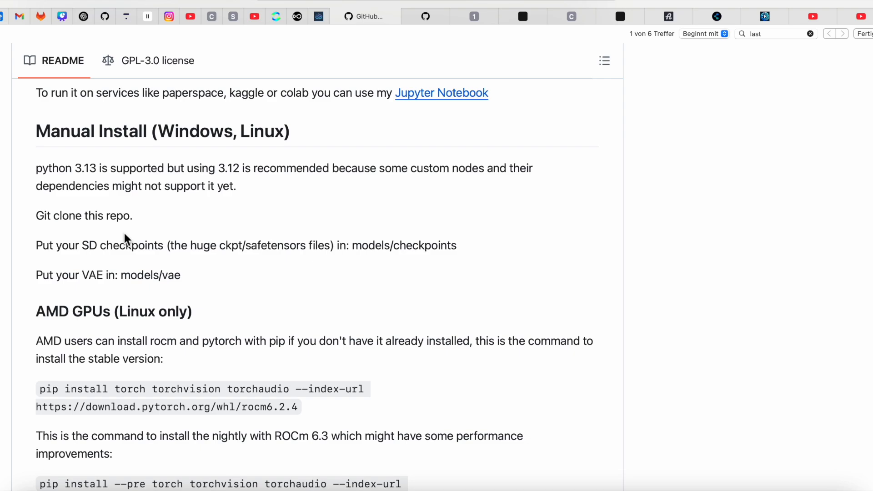
{"action": "scroll", "coordinate": [124, 233], "scroll_direction": "down", "scroll_amount": 12}
{"action": "scroll", "coordinate": [124, 233], "scroll_direction": "down", "scroll_amount": 15}
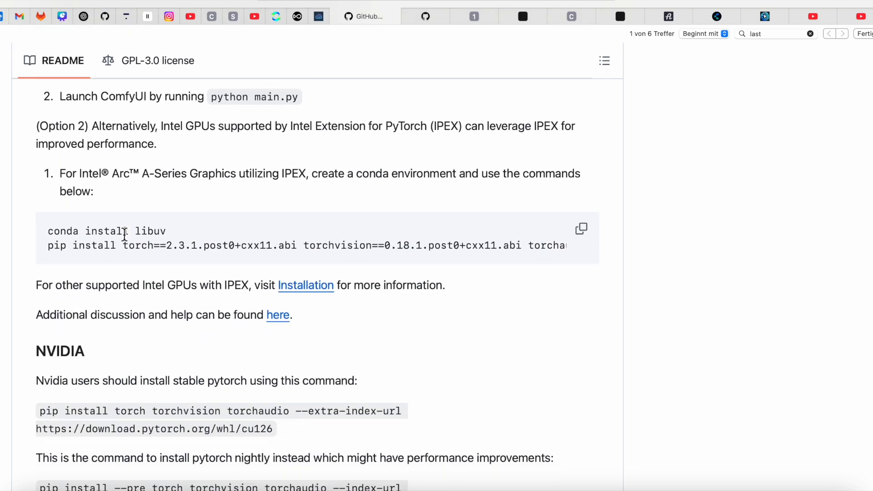
Read the README's dependencies and Apple Mac silicon install instructions, and open the Medium article on installing Python on a Mac.
{"action": "scroll", "coordinate": [124, 234], "scroll_direction": "down", "scroll_amount": 5}
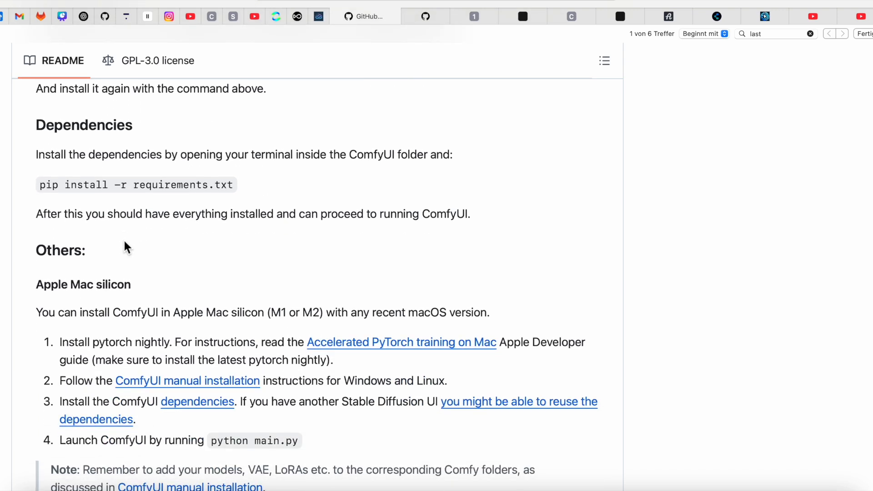
{"action": "double_click", "coordinate": [308, 314]}
{"action": "left_click_drag", "start_coordinate": [173, 314], "coordinate": [236, 315]}
{"action": "scroll", "coordinate": [321, 361], "scroll_direction": "down", "scroll_amount": 2}
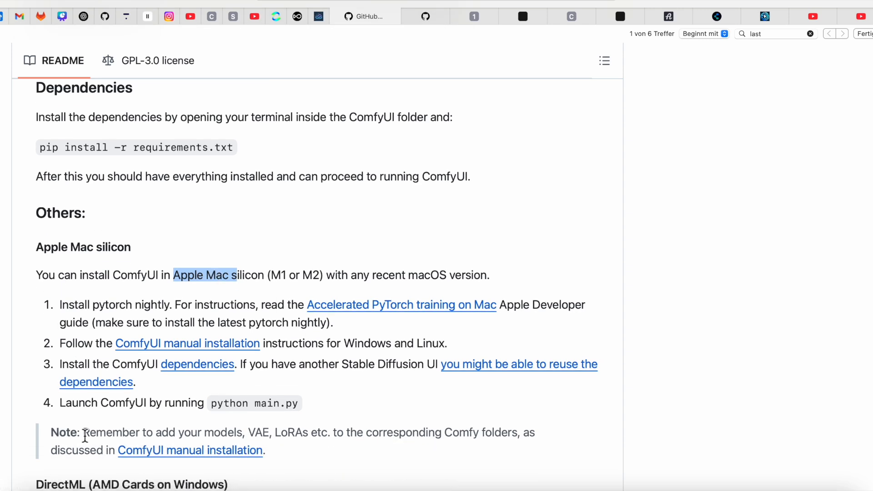
{"action": "scroll", "coordinate": [85, 436], "scroll_direction": "up", "scroll_amount": 6}
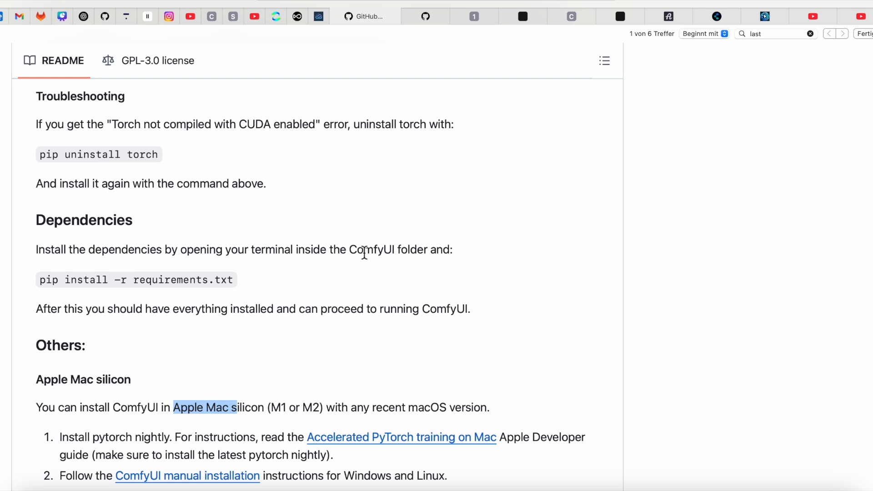
{"action": "left_click", "coordinate": [528, 18]}
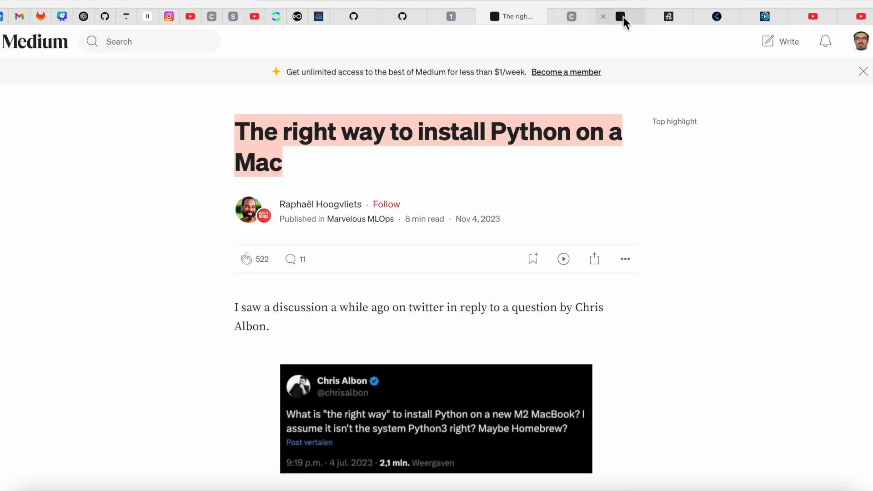
Switch to ComfyUI, open the text-to-image workflow and examine its dreamshaper_8 Load Checkpoint node and two prompt nodes.
{"action": "left_click", "coordinate": [464, 17]}
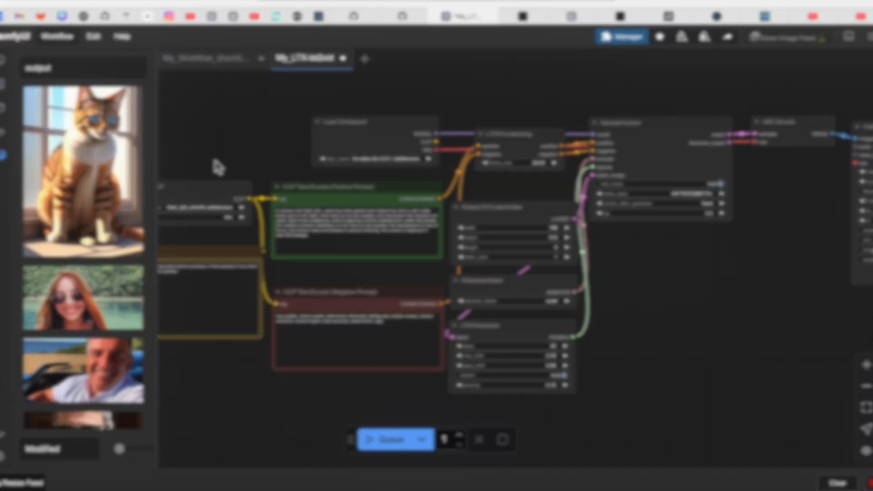
{"action": "scroll", "coordinate": [200, 173], "scroll_direction": "up", "scroll_amount": 8}
{"action": "left_click", "coordinate": [237, 66]}
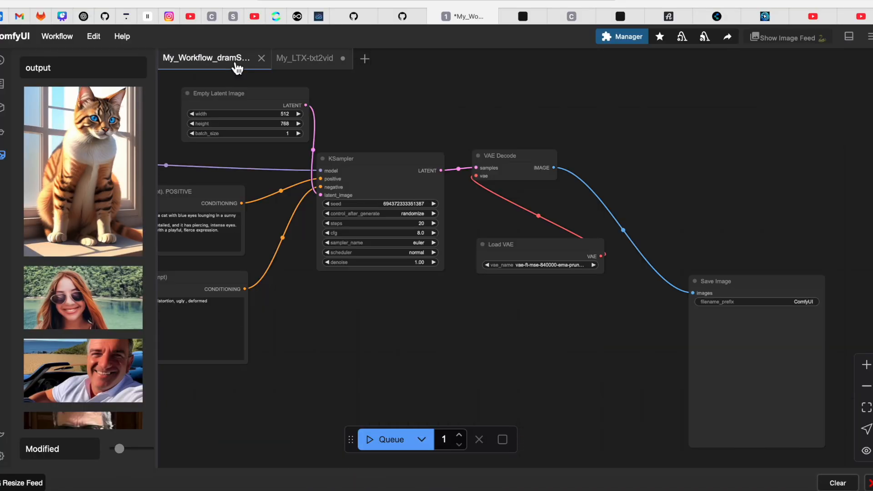
{"action": "left_click_drag", "start_coordinate": [318, 308], "coordinate": [661, 361]}
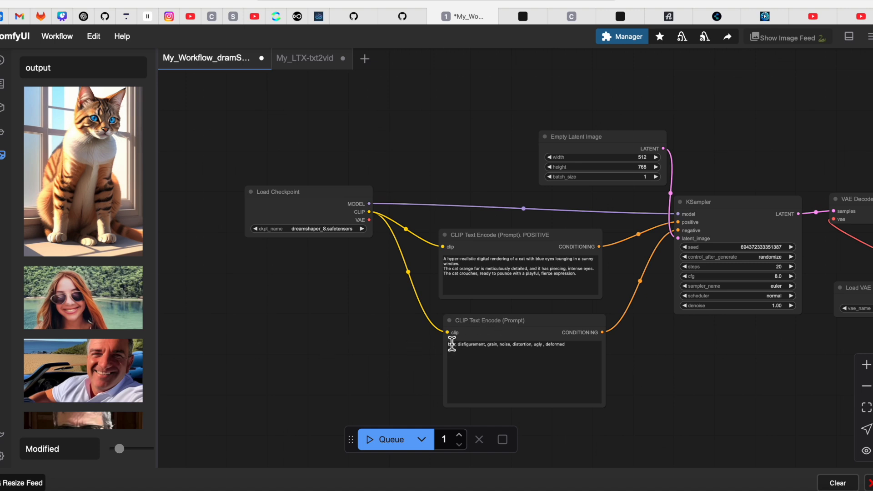
{"action": "left_click_drag", "start_coordinate": [680, 374], "coordinate": [656, 375]}
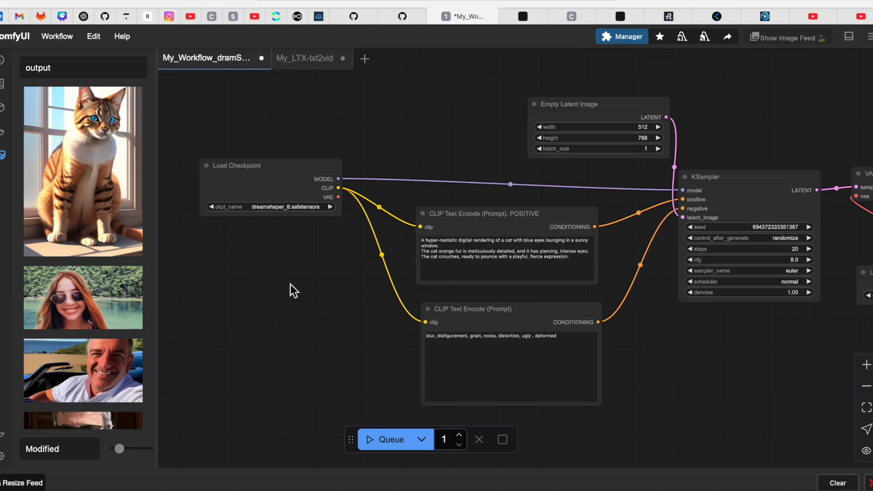
{"action": "left_click_drag", "start_coordinate": [292, 289], "coordinate": [288, 348]}
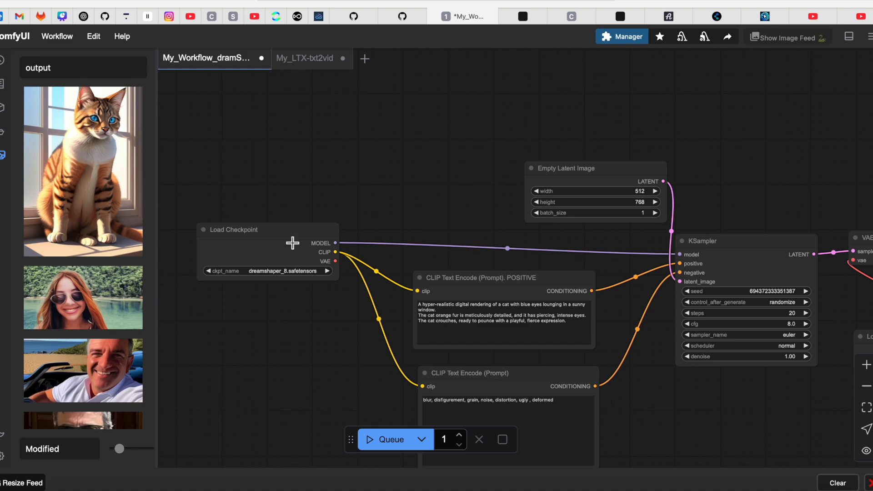
{"action": "left_click_drag", "start_coordinate": [445, 222], "coordinate": [413, 137]}
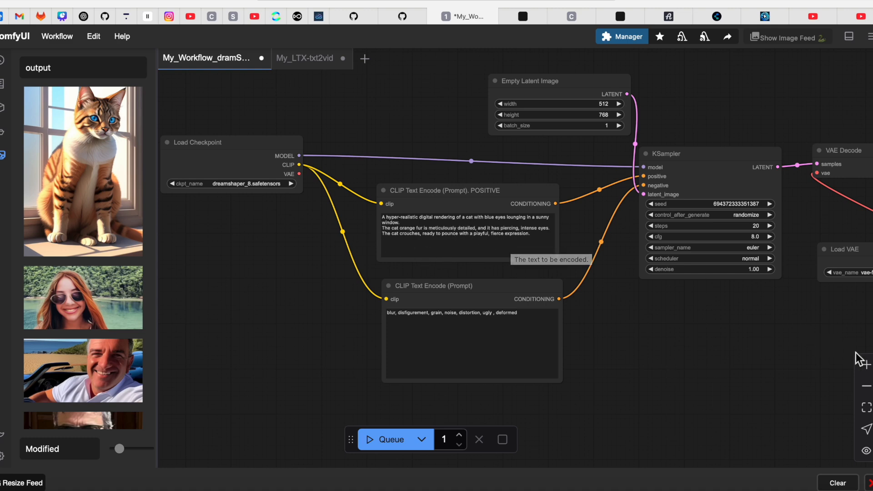
Inspect the cat description in the positive prompt, the negative prompt and the Empty Latent Image size up close.
{"action": "left_click", "coordinate": [866, 365]}
{"action": "left_click", "coordinate": [866, 364]}
{"action": "left_click", "coordinate": [866, 364]}
{"action": "left_click_drag", "start_coordinate": [323, 136], "coordinate": [353, 151]}
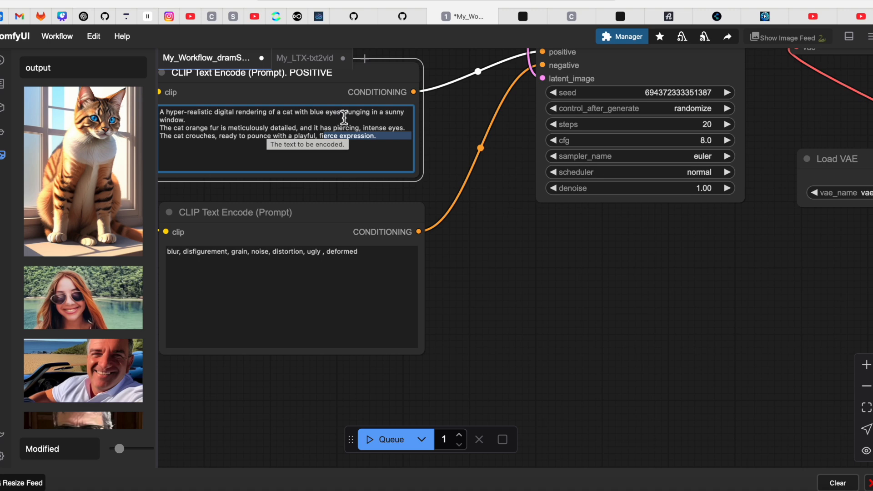
{"action": "left_click_drag", "start_coordinate": [517, 273], "coordinate": [603, 306]}
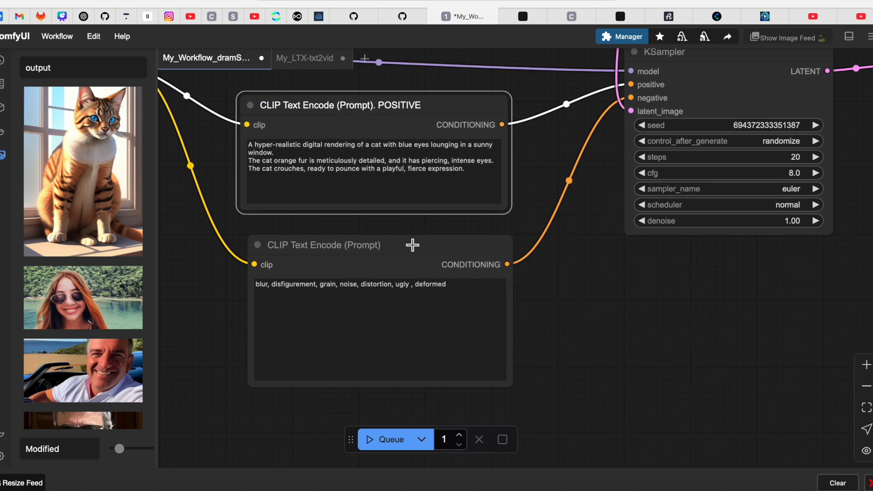
{"action": "left_click_drag", "start_coordinate": [613, 294], "coordinate": [432, 434]}
{"action": "left_click_drag", "start_coordinate": [648, 410], "coordinate": [610, 421]}
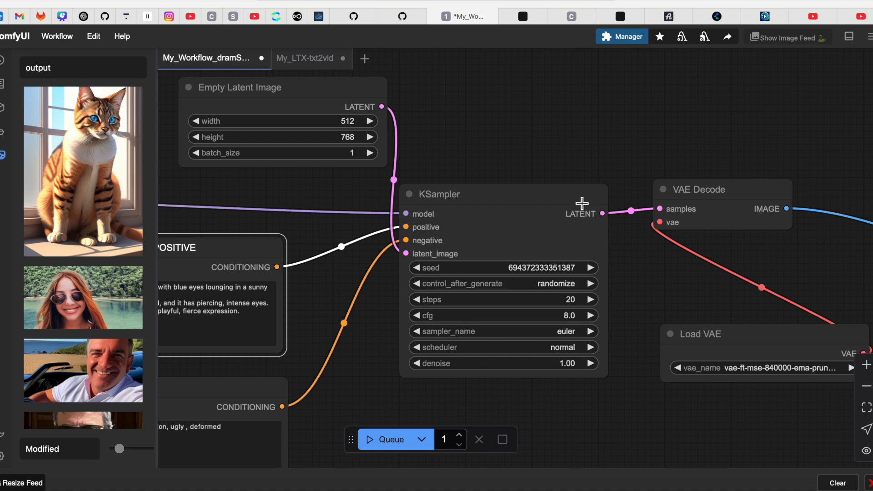
Follow the image workflow from the KSampler through VAE Decode and Load VAE to the Save Image node.
{"action": "left_click_drag", "start_coordinate": [632, 138], "coordinate": [542, 121]}
{"action": "left_click_drag", "start_coordinate": [635, 137], "coordinate": [577, 113]}
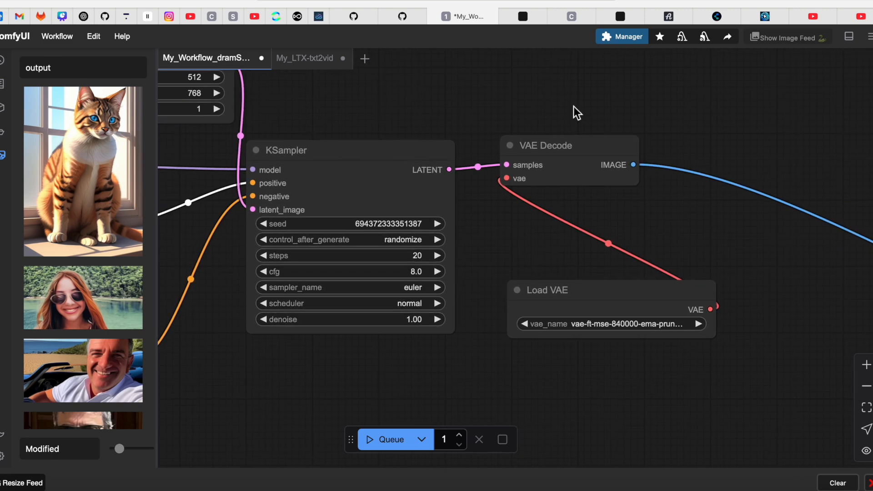
{"action": "left_click_drag", "start_coordinate": [700, 155], "coordinate": [574, 149]}
{"action": "left_click_drag", "start_coordinate": [807, 355], "coordinate": [429, 273]}
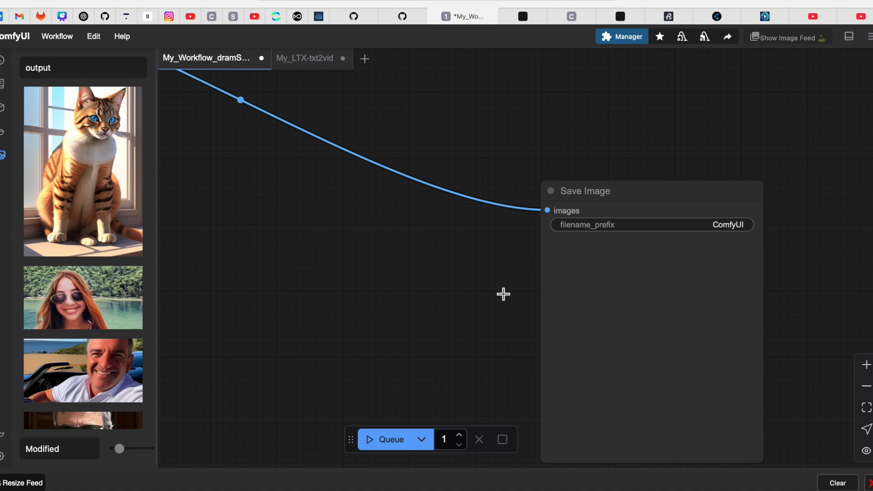
{"action": "left_click_drag", "start_coordinate": [386, 309], "coordinate": [565, 322]}
{"action": "left_click_drag", "start_coordinate": [433, 305], "coordinate": [644, 354]}
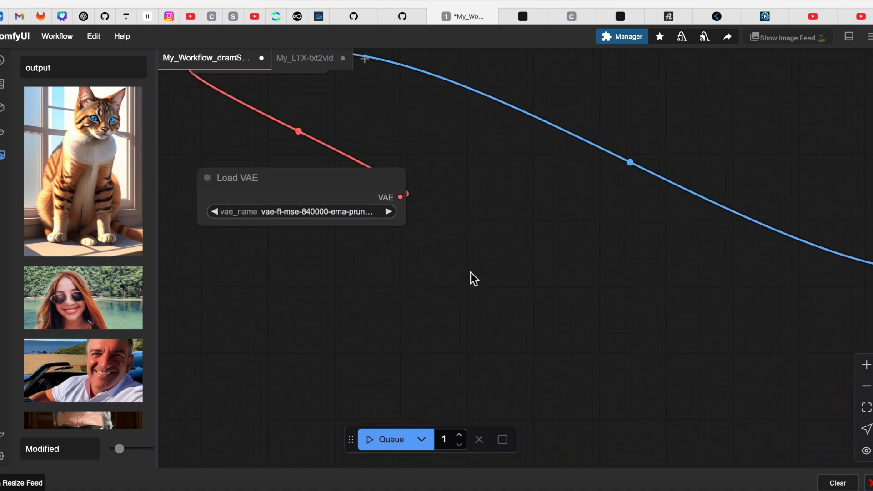
{"action": "left_click_drag", "start_coordinate": [550, 274], "coordinate": [712, 327]}
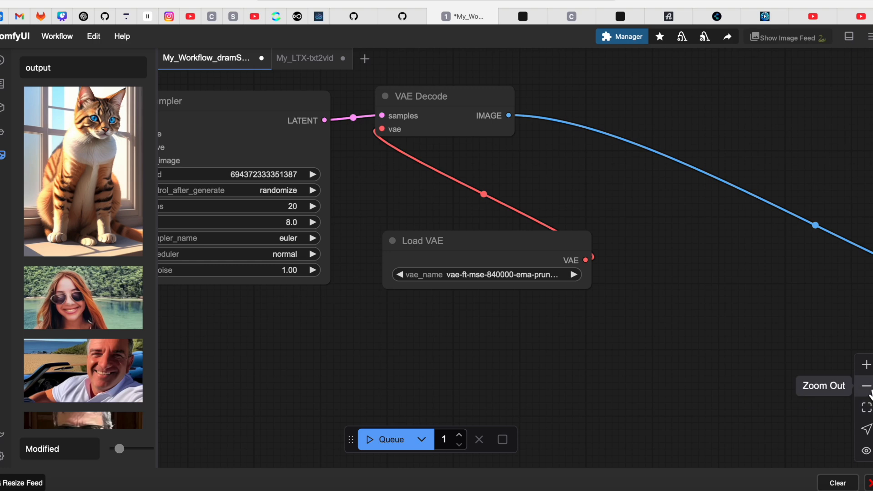
{"action": "left_click", "coordinate": [867, 387]}
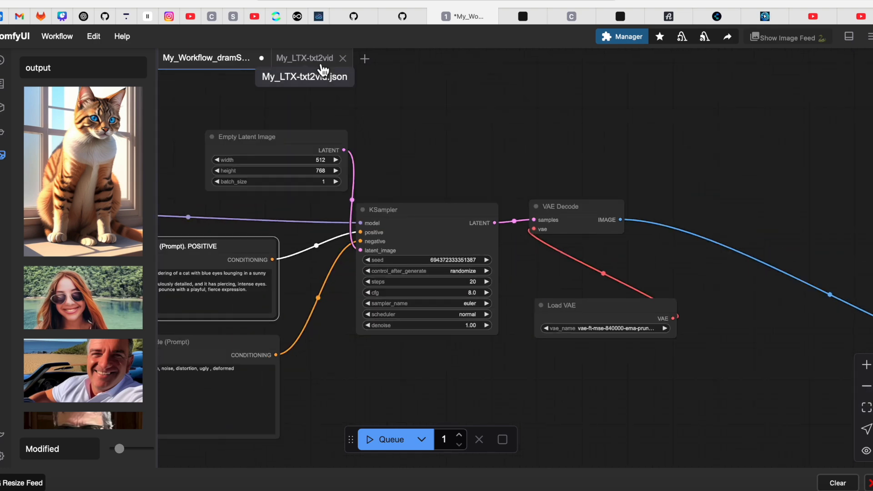
Open the My_LTX-txt2vid workflow and examine its Load CLIP, Load Checkpoint, note and positive and negative prompt nodes.
{"action": "left_click", "coordinate": [300, 64]}
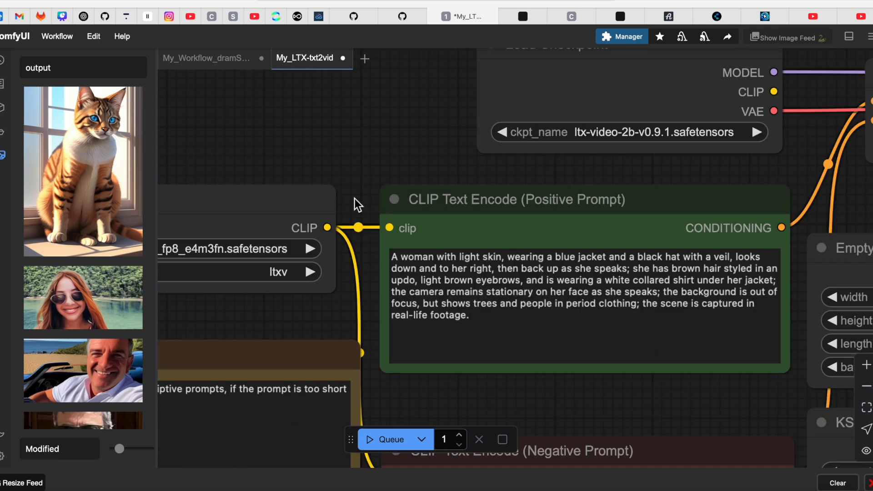
{"action": "left_click_drag", "start_coordinate": [361, 141], "coordinate": [297, 136]}
{"action": "left_click", "coordinate": [866, 387]}
{"action": "left_click", "coordinate": [867, 386]}
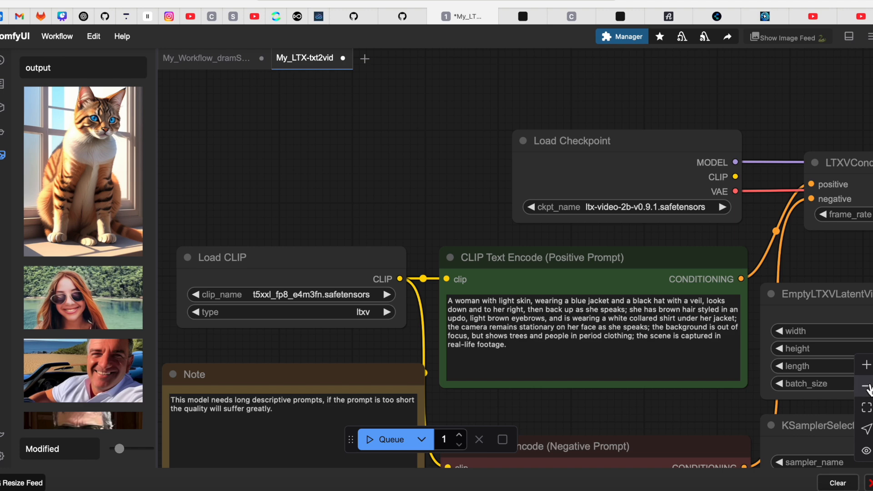
{"action": "left_click_drag", "start_coordinate": [444, 220], "coordinate": [450, 154]}
{"action": "scroll", "coordinate": [450, 145], "scroll_direction": "up", "scroll_amount": 3}
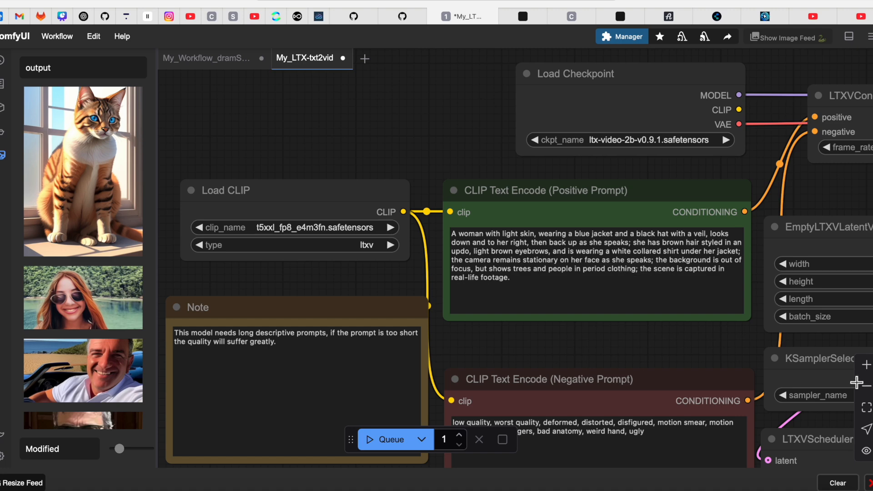
Examine the LTXVConditioning, EmptyLTXVLatentVideo, SamplerCustom, VAE Decode and Video Combine nodes of the video workflow.
{"action": "left_click_drag", "start_coordinate": [495, 142], "coordinate": [238, 122]}
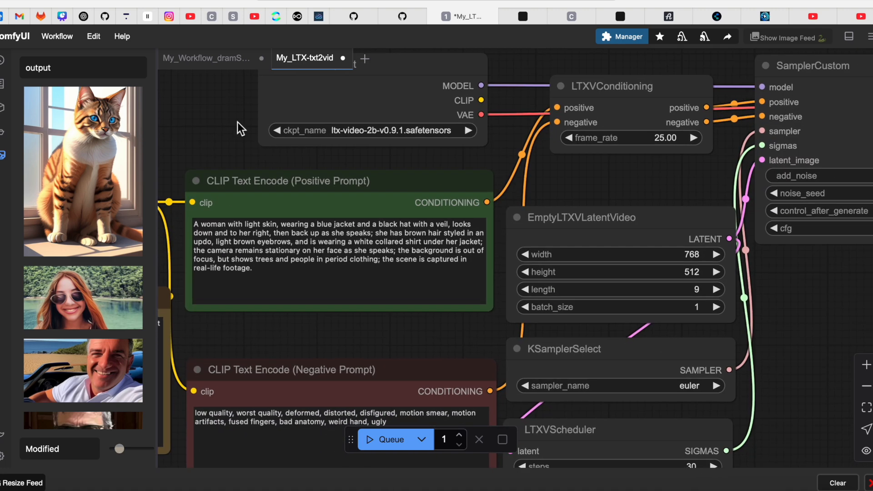
{"action": "left_click_drag", "start_coordinate": [621, 191], "coordinate": [430, 216]}
{"action": "left_click_drag", "start_coordinate": [723, 305], "coordinate": [699, 313]}
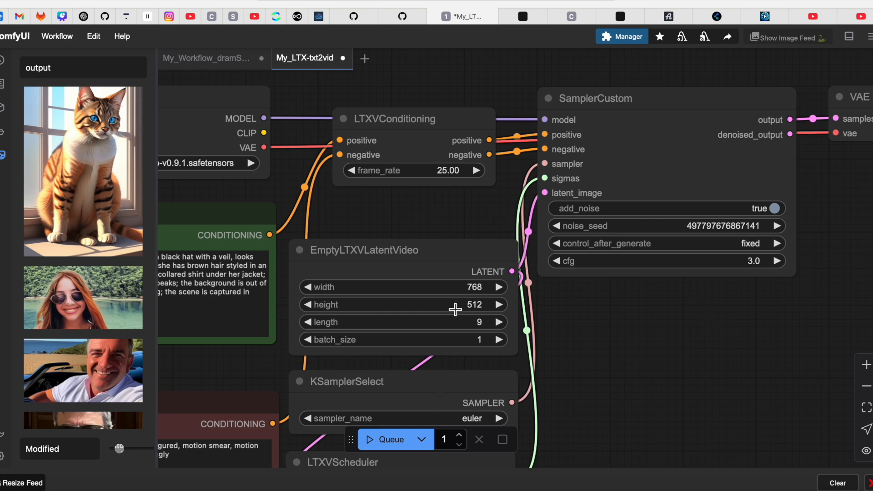
{"action": "left_click_drag", "start_coordinate": [664, 343], "coordinate": [563, 333]}
{"action": "scroll", "coordinate": [672, 337], "scroll_direction": "right", "scroll_amount": 10}
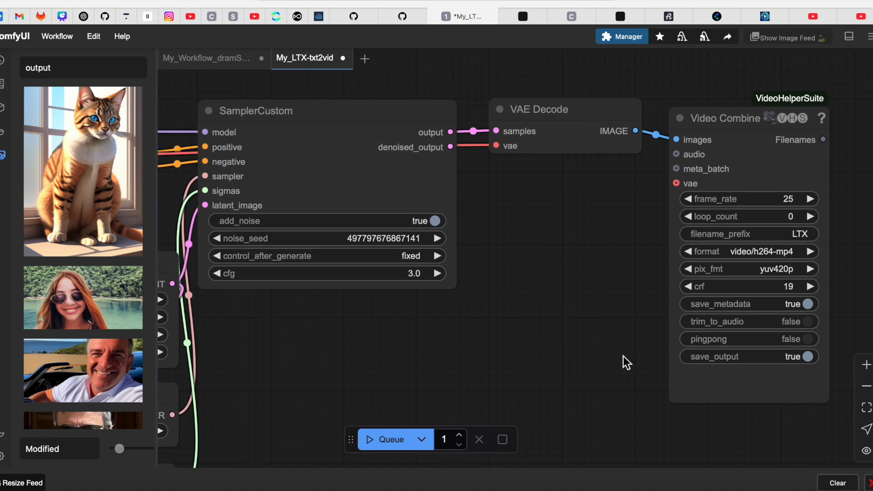
{"action": "scroll", "coordinate": [626, 362], "scroll_direction": "right", "scroll_amount": 3}
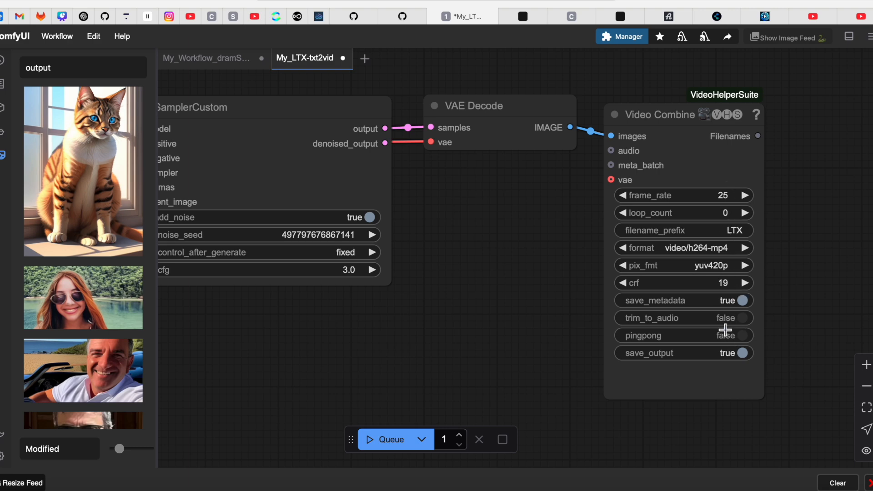
Revisit the EmptyLTXVLatentVideo and SamplerCustom settings, and return to the Video Combine output settings.
{"action": "scroll", "coordinate": [620, 347], "scroll_direction": "left", "scroll_amount": 10}
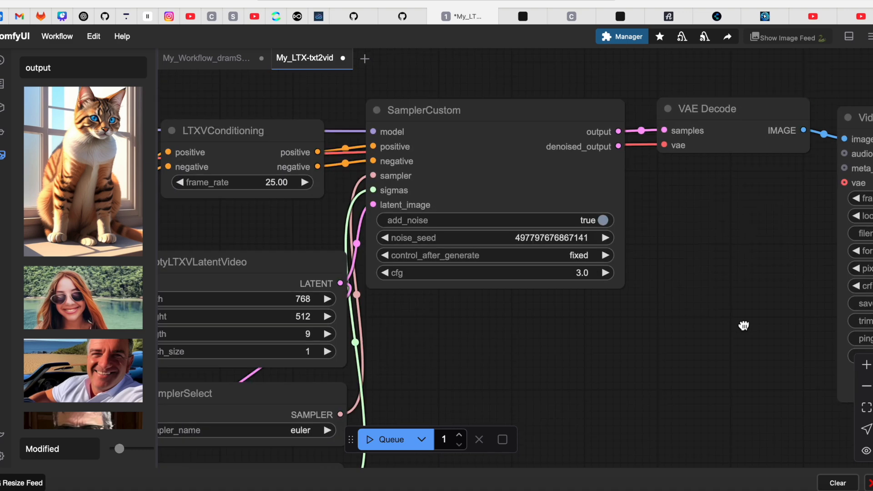
{"action": "scroll", "coordinate": [579, 337], "scroll_direction": "left", "scroll_amount": 6}
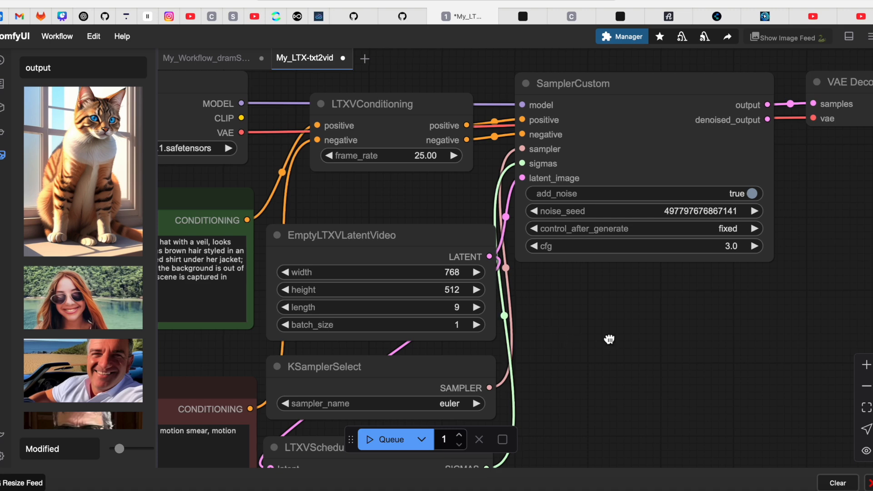
{"action": "scroll", "coordinate": [610, 339], "scroll_direction": "right", "scroll_amount": 6}
{"action": "scroll", "coordinate": [662, 360], "scroll_direction": "right", "scroll_amount": 6}
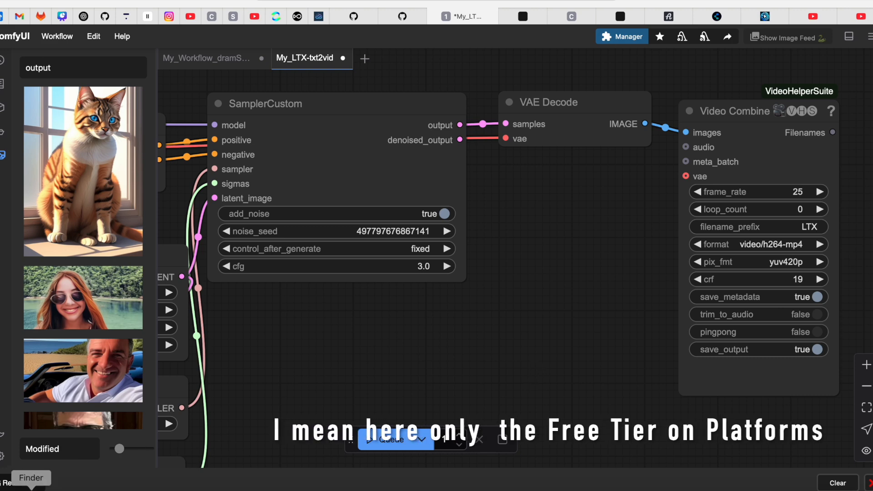
Switch to the ComfyUI window running the LTX video workflow and view the enlarged preview of the woman's clip.
{"action": "key", "text": "super+Tab"}
{"action": "key", "text": "super+Tab"}
{"action": "key", "text": "super+Tab"}
{"action": "key", "text": "super+Tab"}
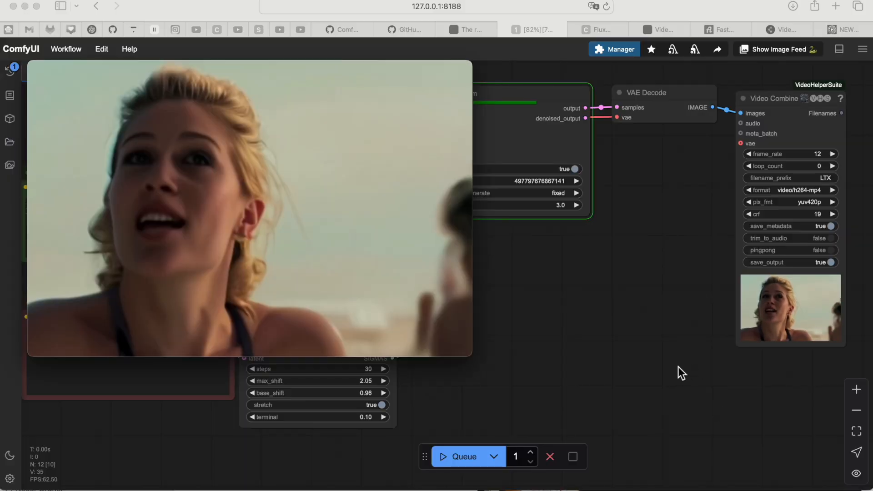
Bring the workflow into view, switch to QuickTime Player, and play the LTX_00007.mp4 and AA_LTX_00005.mp4 clips.
{"action": "left_click", "coordinate": [678, 367]}
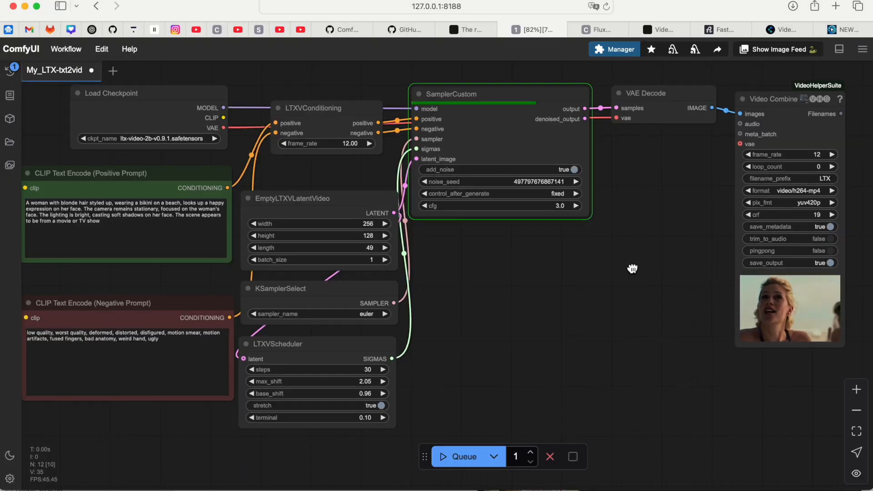
{"action": "left_click_drag", "start_coordinate": [634, 269], "coordinate": [580, 281]}
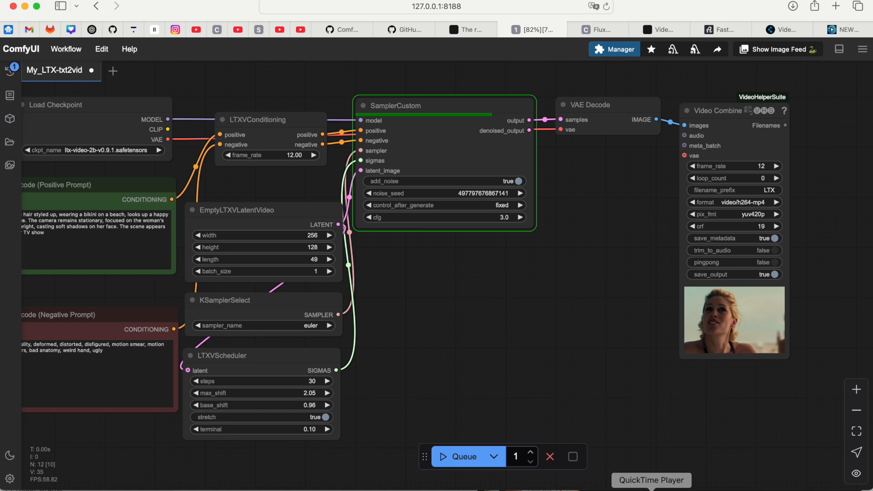
{"action": "left_click", "coordinate": [652, 489]}
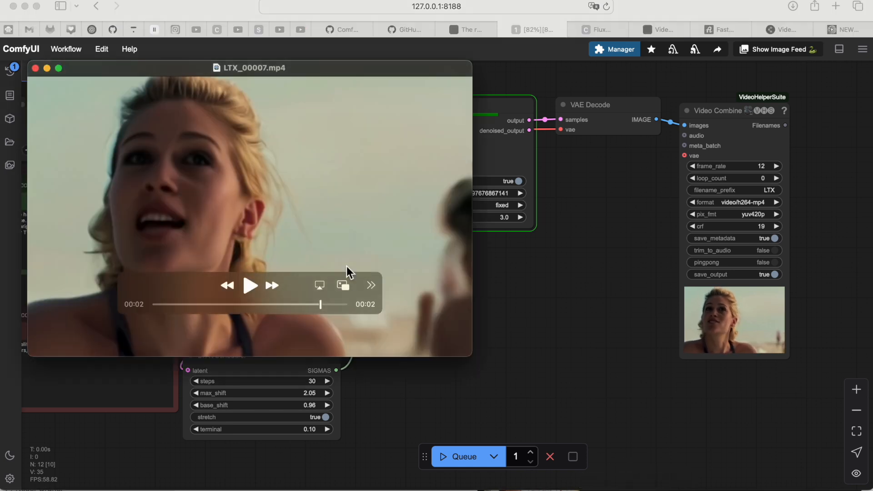
{"action": "left_click", "coordinate": [252, 285]}
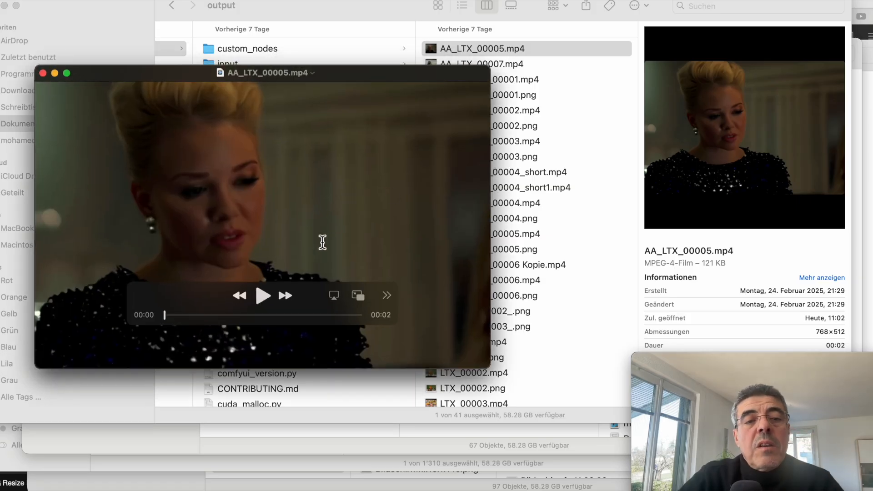
{"action": "left_click", "coordinate": [264, 296]}
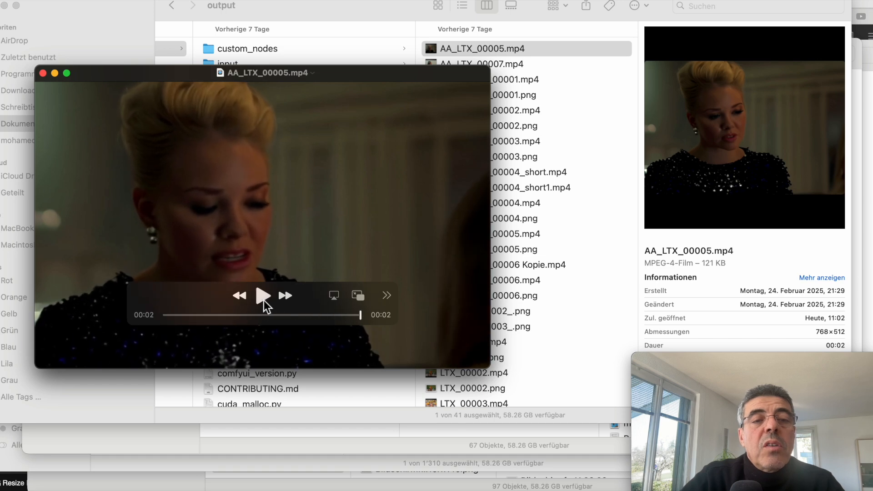
Switch to the My_LTX-txt2vid workflow in ComfyUI and view its EmptyLTXVLatentVideo settings and positive prompt.
{"action": "key", "text": "super+Tab"}
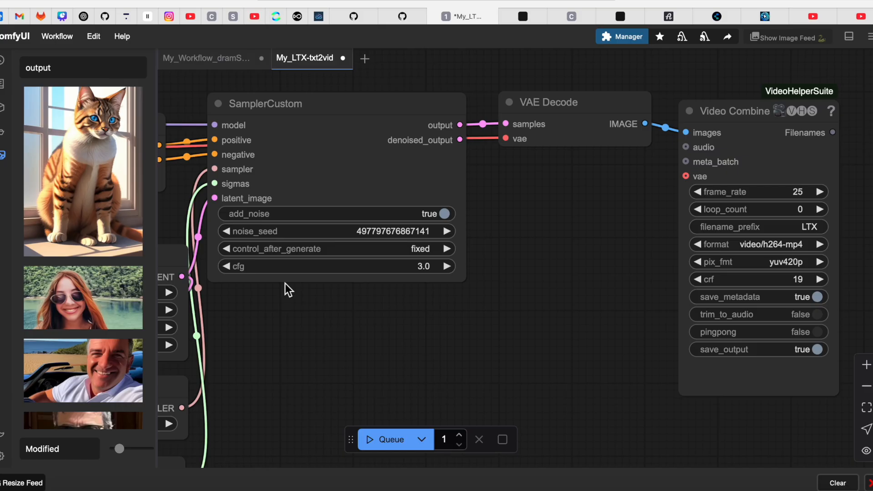
{"action": "left_click_drag", "start_coordinate": [383, 370], "coordinate": [706, 378]}
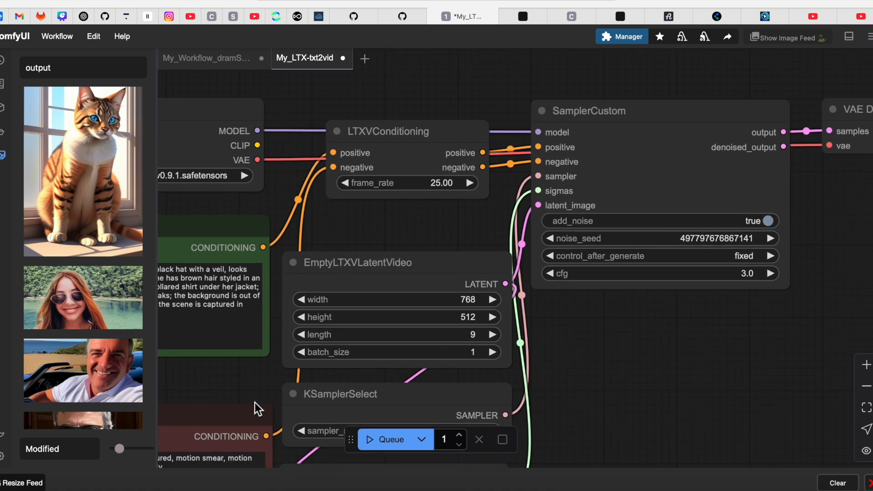
{"action": "scroll", "coordinate": [245, 394], "scroll_direction": "left", "scroll_amount": 10}
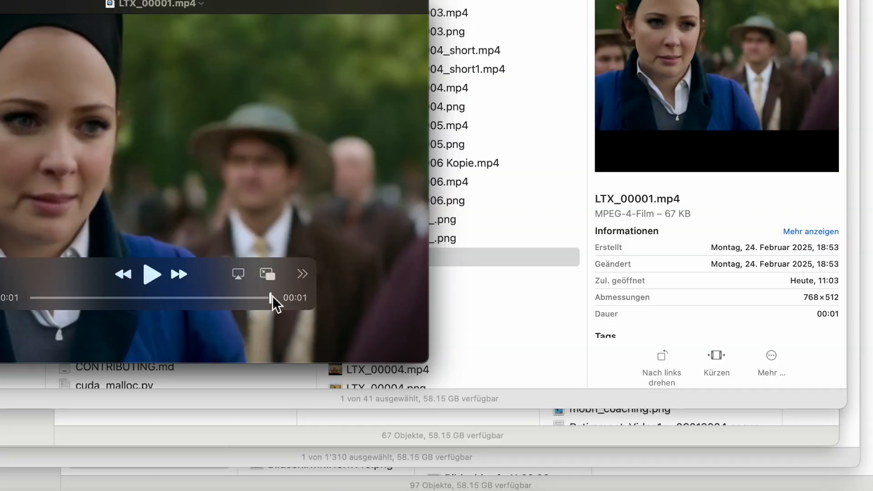
Close the open video clips and preview LTX_00002.mp4 in the ComfyUI output folder.
{"action": "left_click_drag", "start_coordinate": [272, 297], "coordinate": [256, 297]}
{"action": "key", "text": "super+w"}
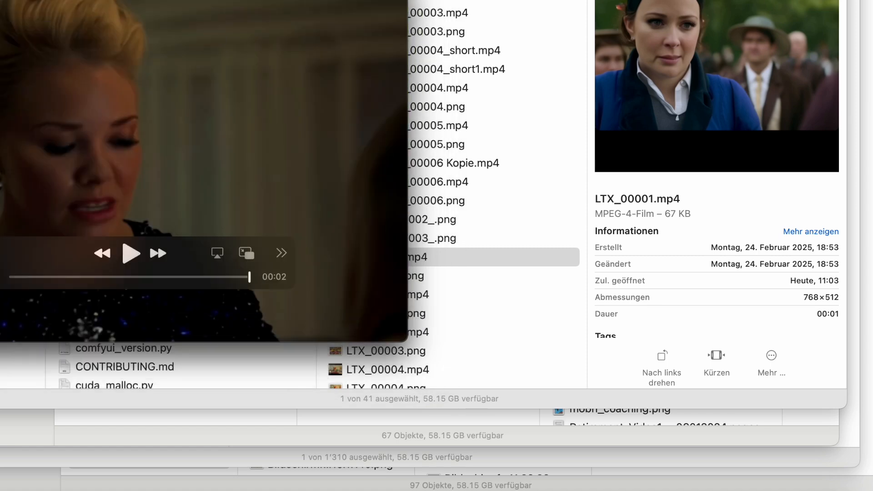
{"action": "key", "text": "super+w"}
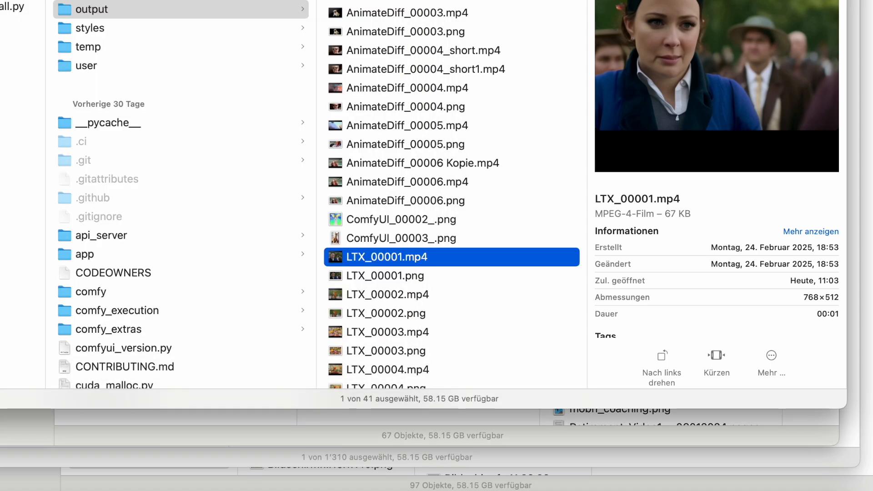
{"action": "left_click", "coordinate": [414, 276]}
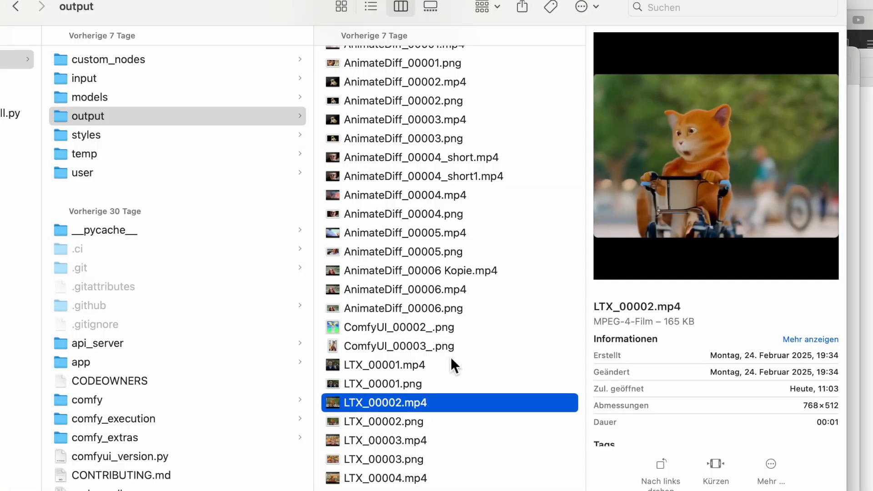
{"action": "scroll", "coordinate": [423, 423], "scroll_direction": "down", "scroll_amount": 4}
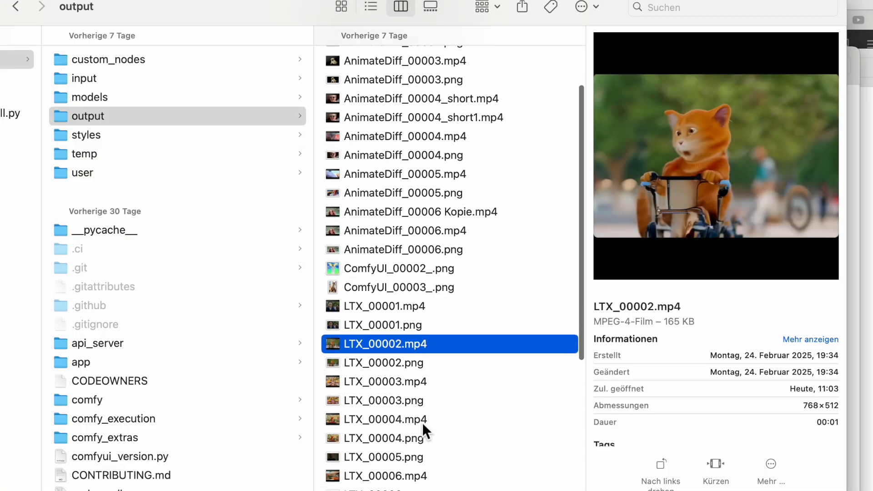
Preview LTX_00003.mp4 in the output folder, and open LTX_00004.mp4 for viewing and close it again.
{"action": "left_click", "coordinate": [442, 377]}
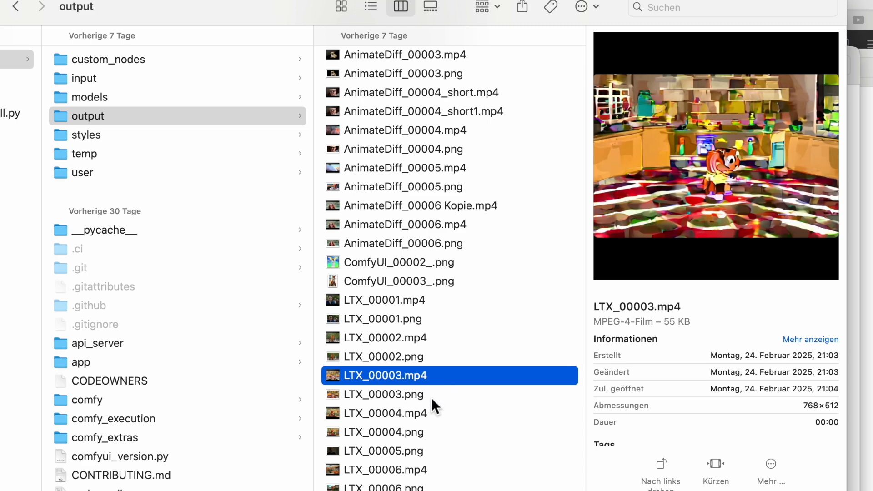
{"action": "left_click", "coordinate": [431, 396]}
{"action": "left_click", "coordinate": [428, 422]}
{"action": "scroll", "coordinate": [436, 410], "scroll_direction": "down", "scroll_amount": 1}
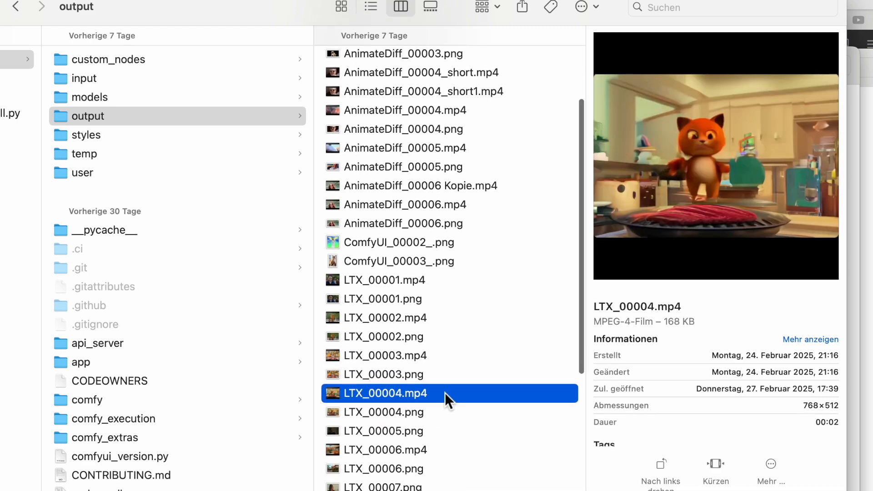
{"action": "double_click", "coordinate": [445, 392]}
{"action": "key", "text": "super+w"}
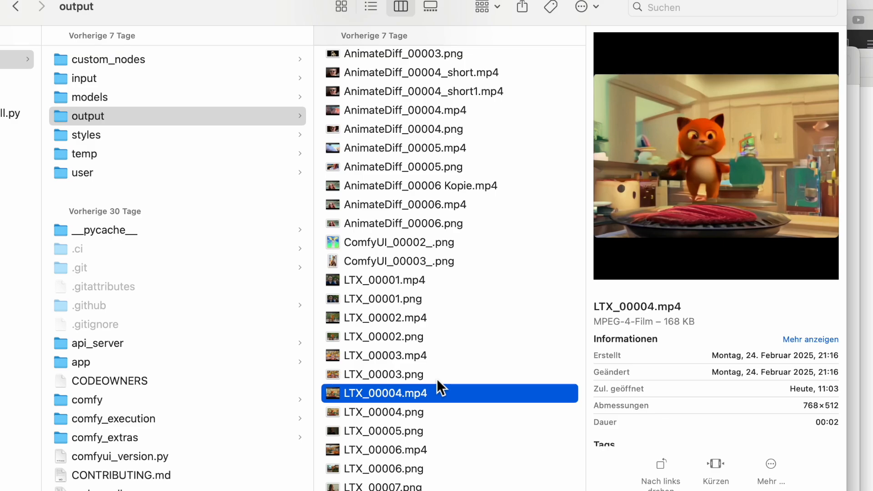
{"action": "scroll", "coordinate": [436, 382], "scroll_direction": "down", "scroll_amount": 3}
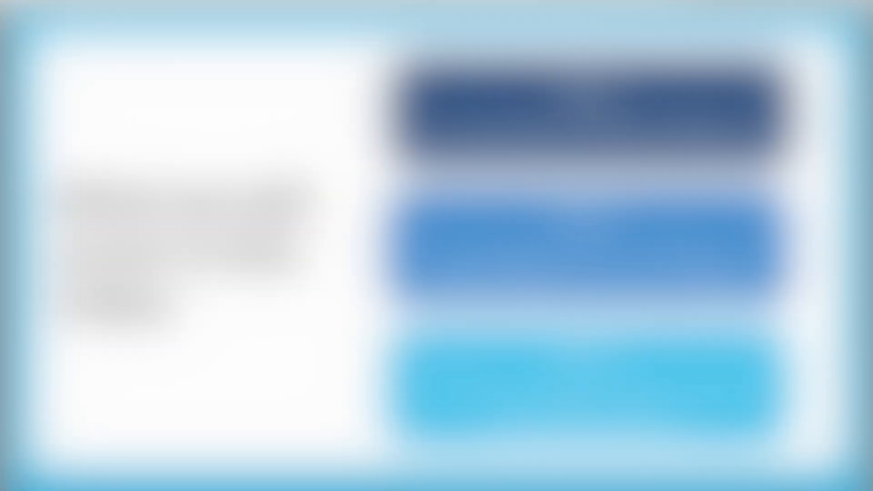
Switch back to the ComfyUI video workflow and examine its positive prompt, Load CLIP and Note nodes.
{"action": "key", "text": "super+Tab"}
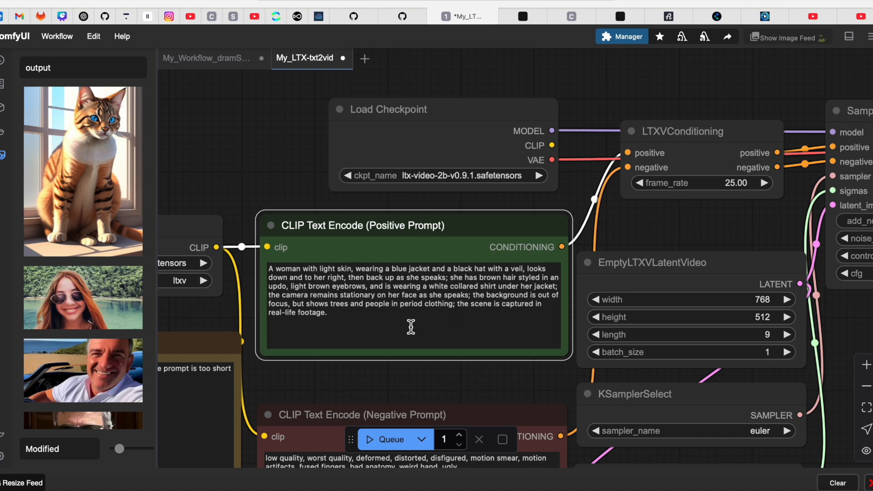
{"action": "scroll", "coordinate": [378, 375], "scroll_direction": "down", "scroll_amount": 10}
{"action": "scroll", "coordinate": [378, 375], "scroll_direction": "up", "scroll_amount": 9}
{"action": "left_click_drag", "start_coordinate": [378, 375], "coordinate": [564, 361]}
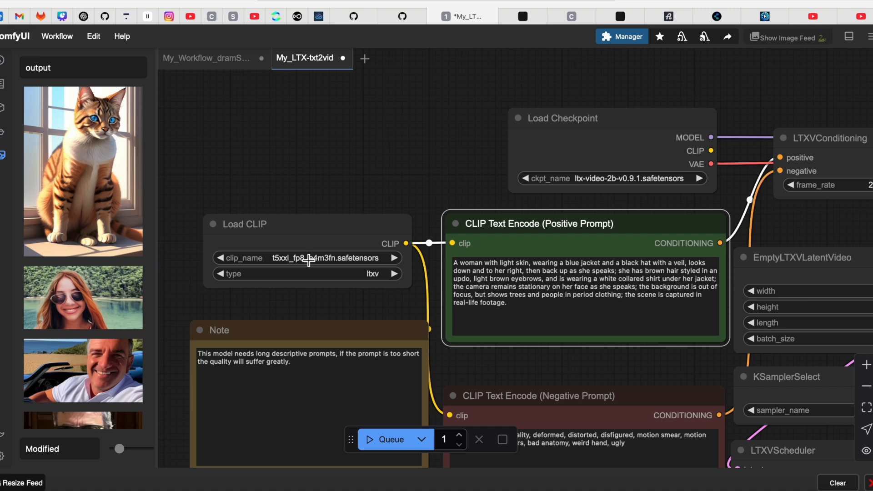
Examine the EmptyLTXVLatentVideo, KSamplerSelect and LTXVScheduler nodes, and return to the positive and negative prompt nodes.
{"action": "left_click_drag", "start_coordinate": [397, 186], "coordinate": [241, 167]}
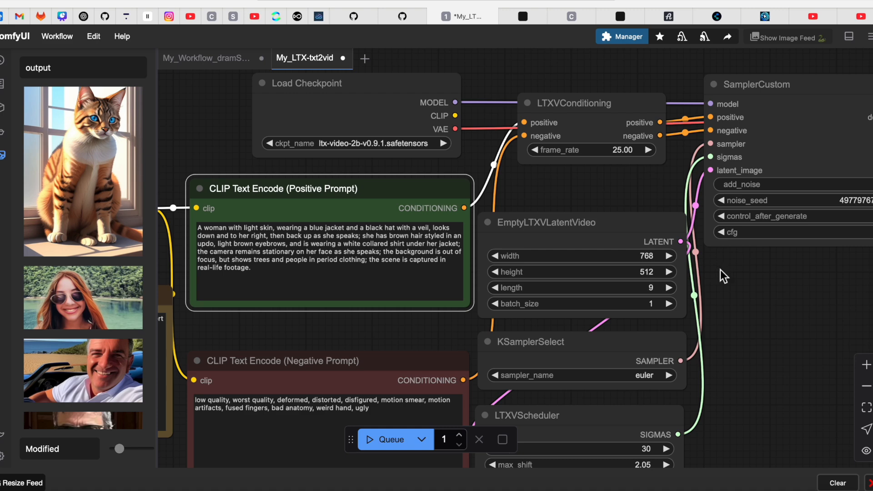
{"action": "left_click_drag", "start_coordinate": [760, 323], "coordinate": [704, 232]}
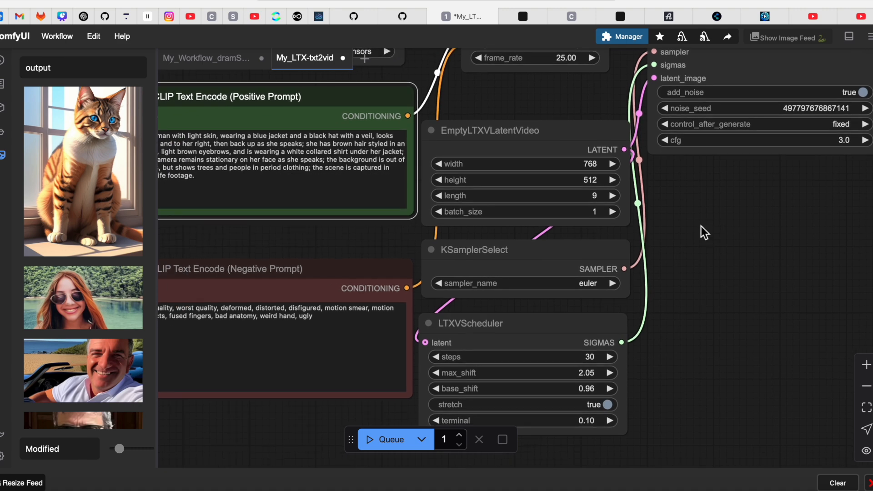
{"action": "left_click_drag", "start_coordinate": [737, 287], "coordinate": [690, 294]}
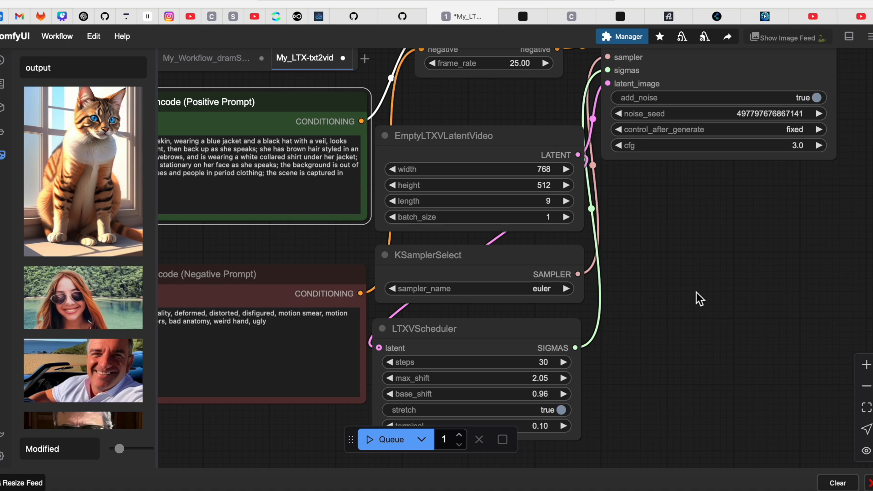
{"action": "left_click_drag", "start_coordinate": [694, 291], "coordinate": [871, 327]}
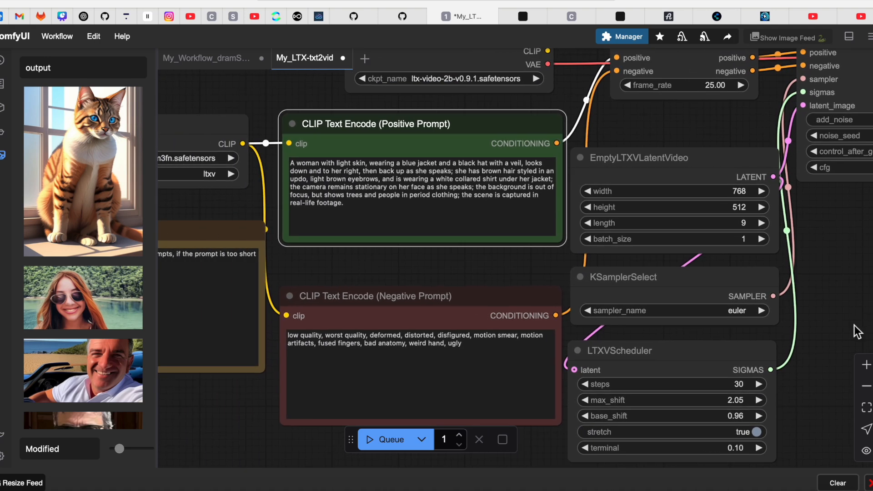
{"action": "left_click_drag", "start_coordinate": [227, 418], "coordinate": [308, 400]}
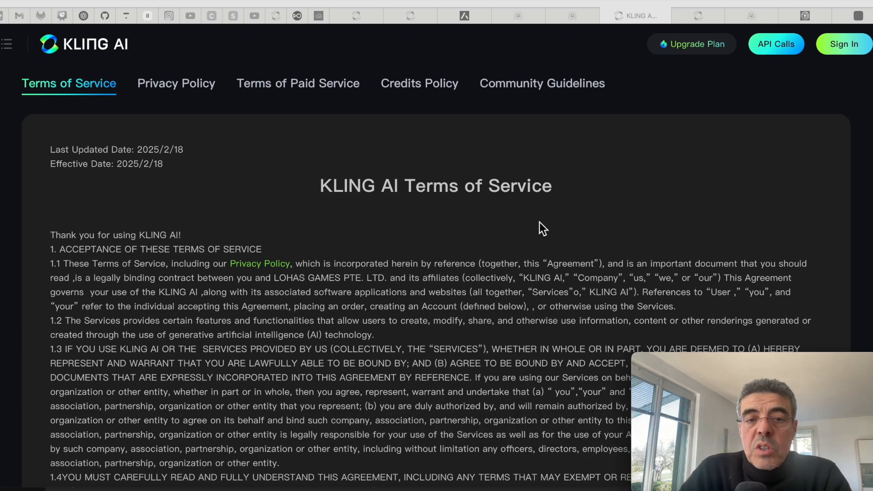
Search the KLING AI Terms of Service for "commercial" and read through the matching clauses.
{"action": "scroll", "coordinate": [473, 235], "scroll_direction": "down", "scroll_amount": 10}
{"action": "scroll", "coordinate": [473, 235], "scroll_direction": "up", "scroll_amount": 5}
{"action": "scroll", "coordinate": [473, 235], "scroll_direction": "up", "scroll_amount": 7}
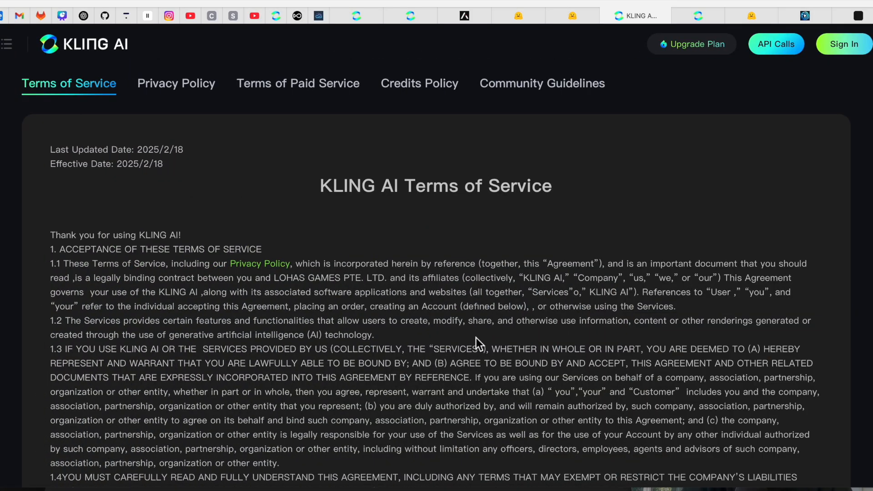
{"action": "key", "text": "super+f"}
{"action": "type", "text": "commercial"}
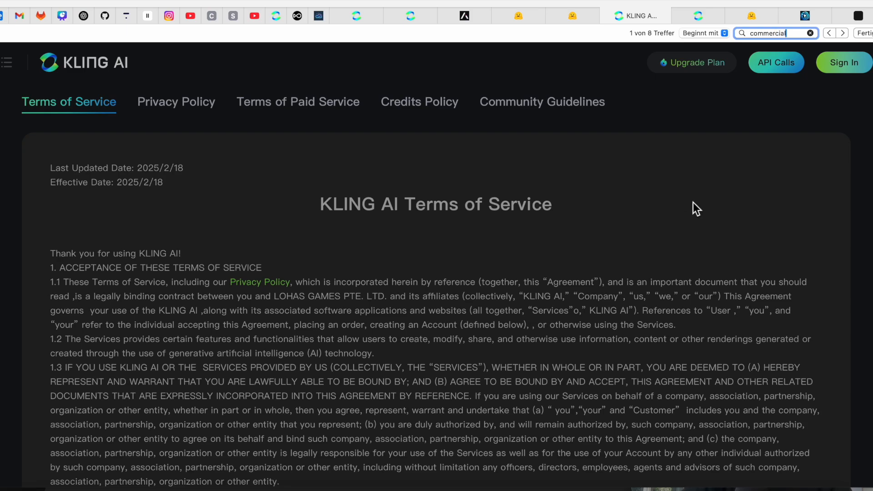
{"action": "scroll", "coordinate": [612, 276], "scroll_direction": "down", "scroll_amount": 8}
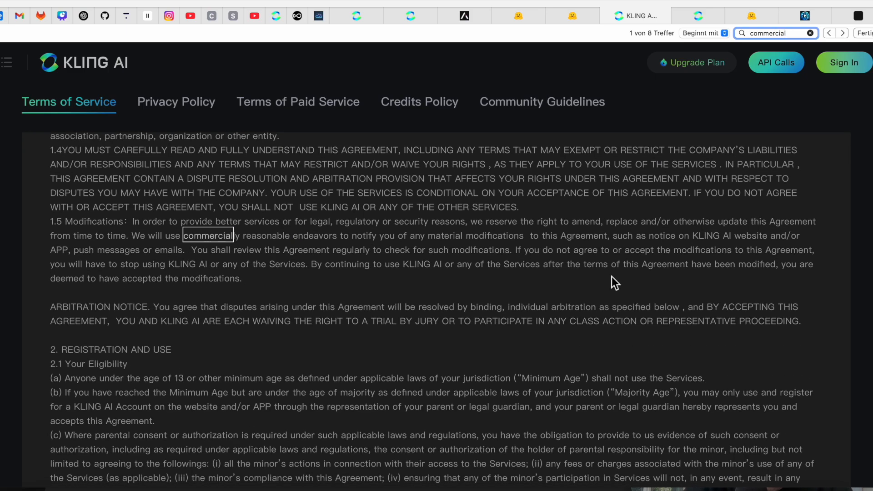
{"action": "scroll", "coordinate": [612, 277], "scroll_direction": "down", "scroll_amount": 7}
{"action": "scroll", "coordinate": [612, 276], "scroll_direction": "down", "scroll_amount": 10}
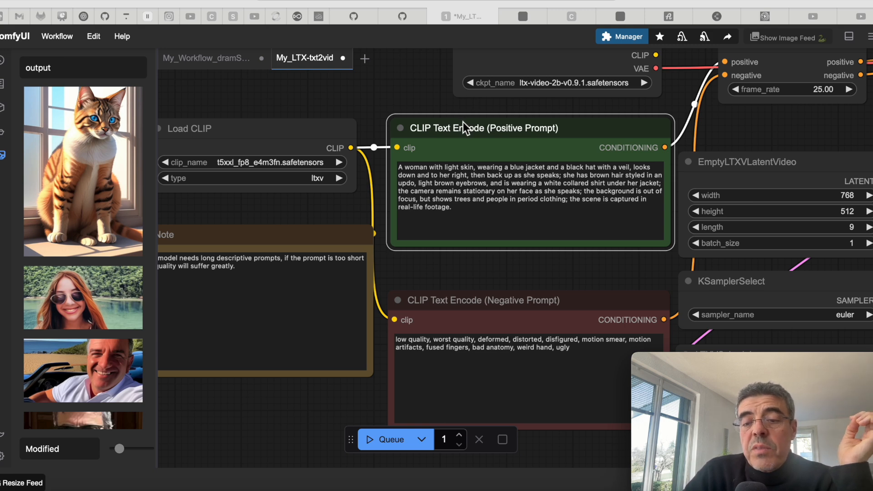
View the video workflow's prompt and scheduler nodes together, and switch to Preview to show the video's agenda slide.
{"action": "scroll", "coordinate": [463, 122], "scroll_direction": "down", "scroll_amount": 4}
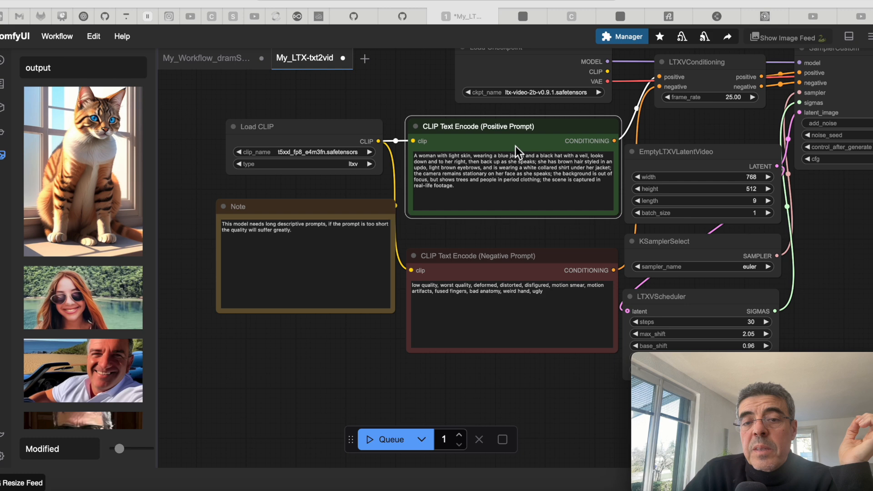
{"action": "left_click", "coordinate": [425, 393]}
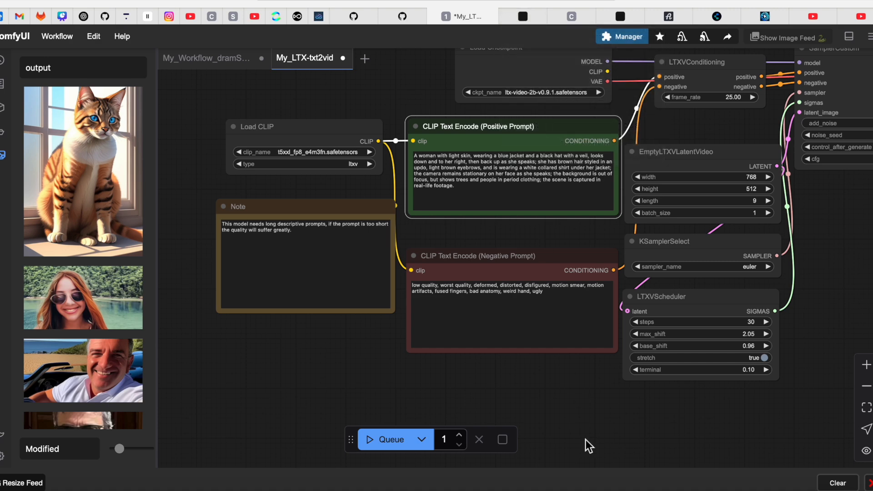
{"action": "left_click", "coordinate": [707, 490]}
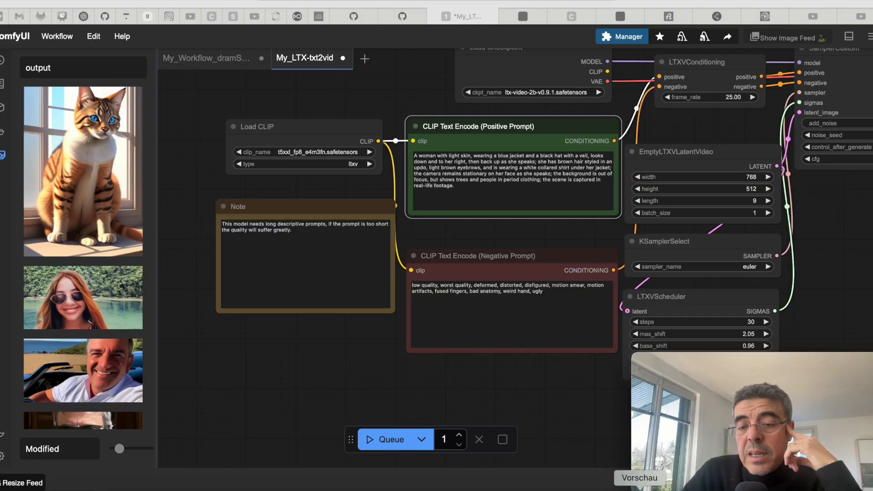
{"action": "left_click", "coordinate": [640, 490]}
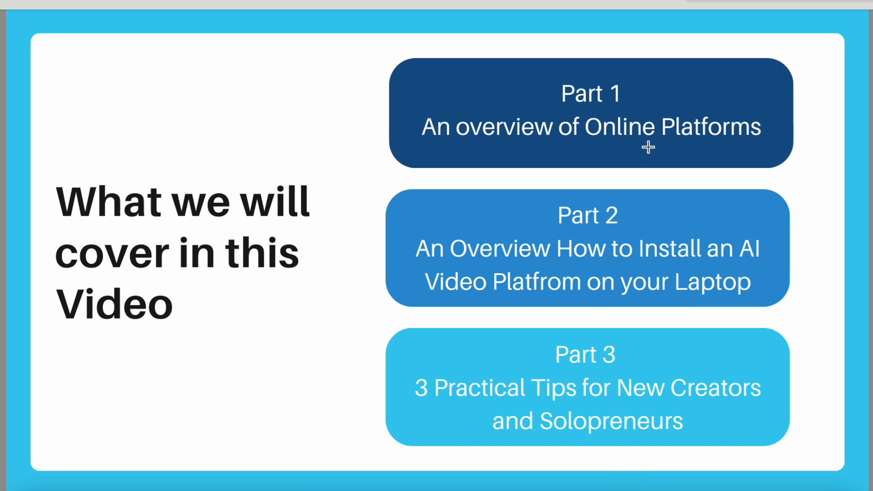